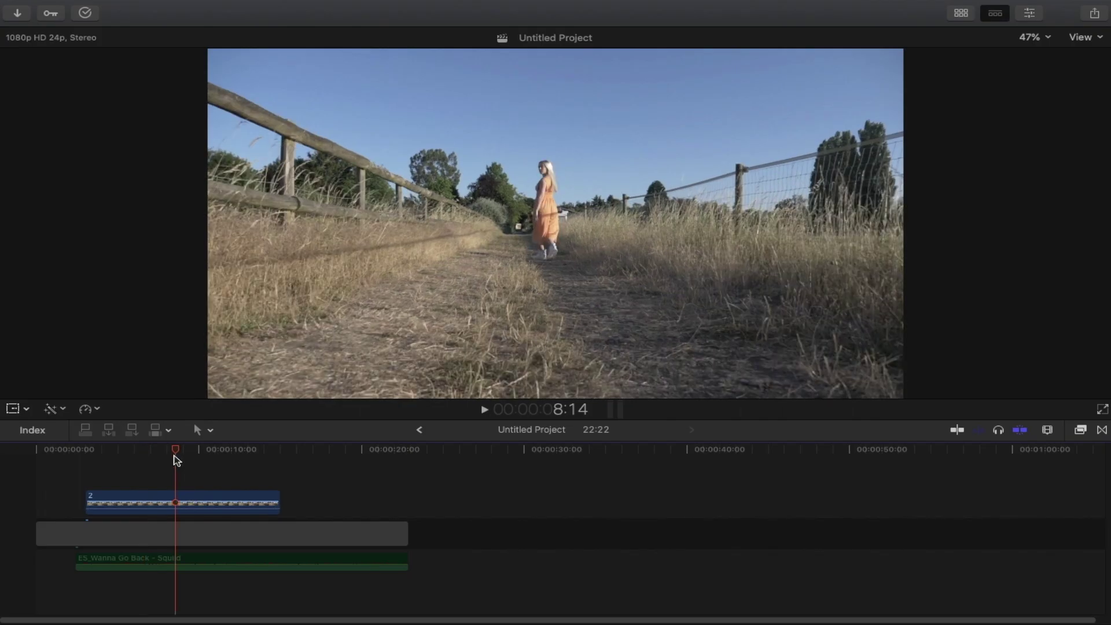
- Find Day into Night by searching 'DAY' and apply it to the sunny field clip
click(183, 454)
drag(183, 454, 136, 458)
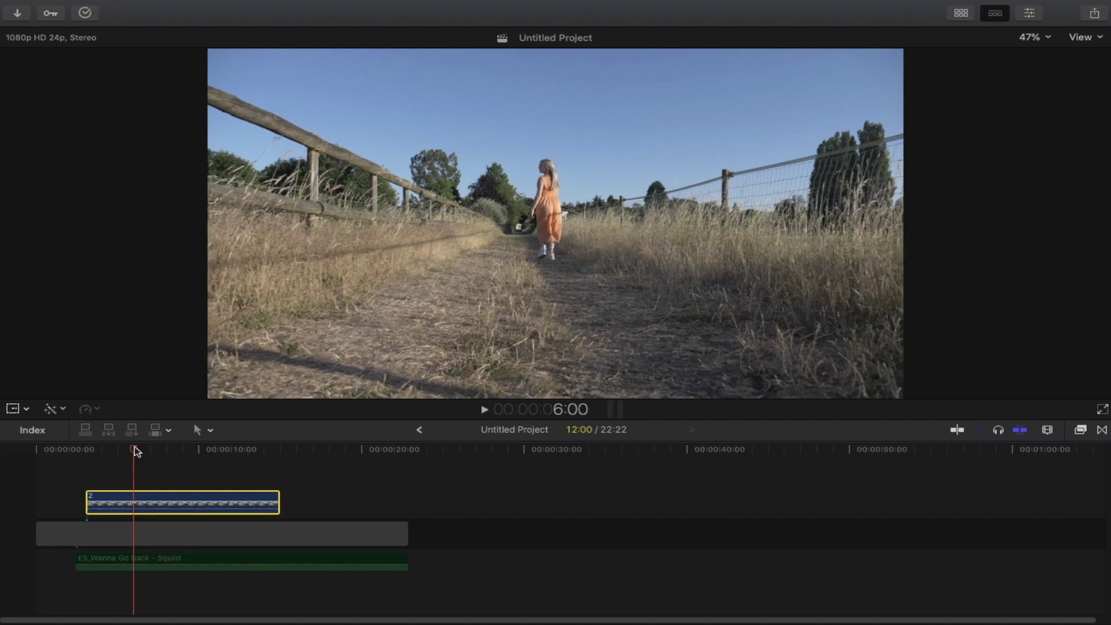
drag(134, 446, 156, 461)
click(1081, 431)
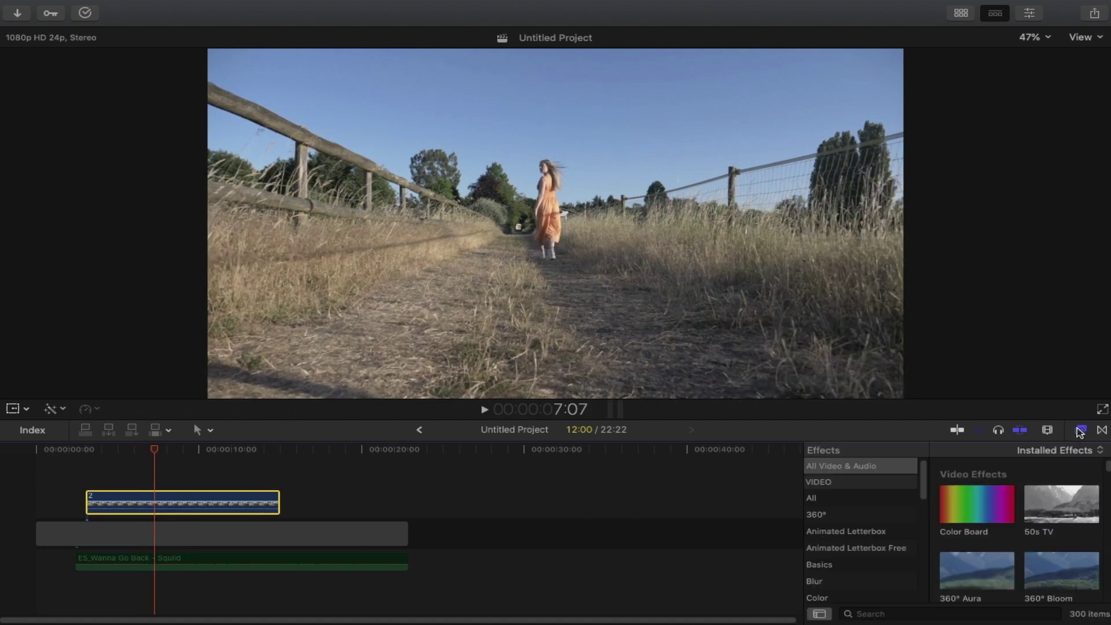
click(950, 611)
text(DA)
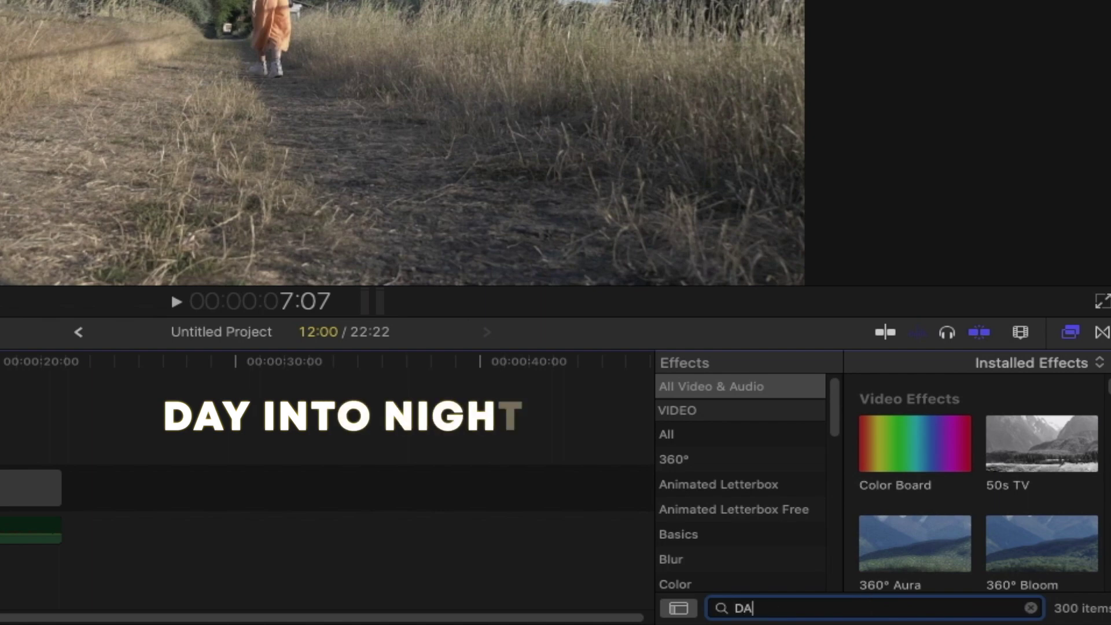
text(Y)
drag(923, 427, 221, 502)
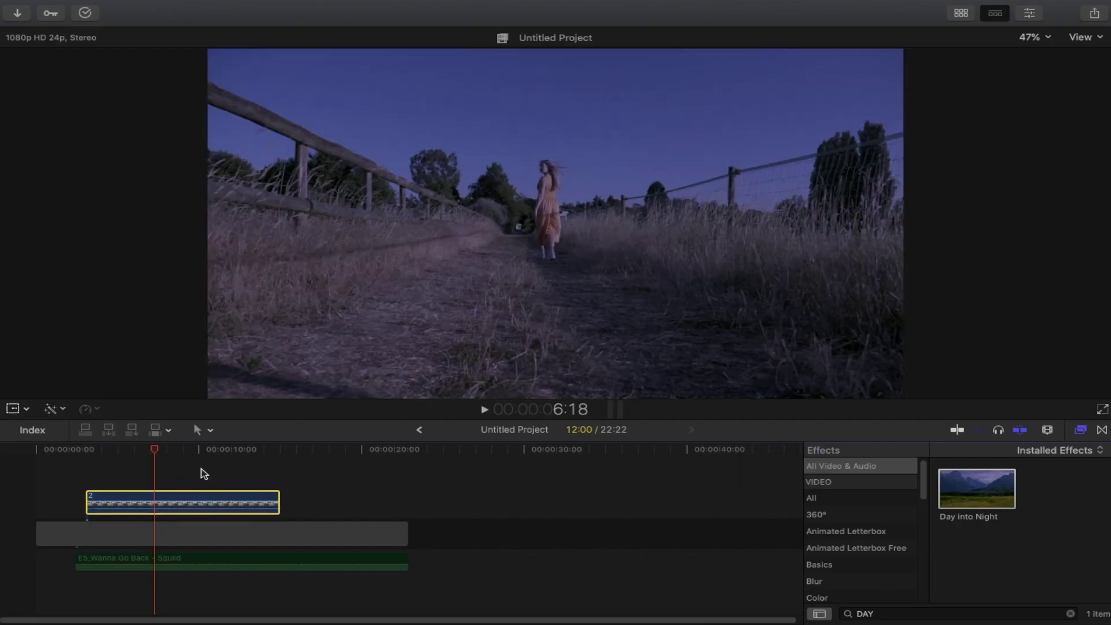
- In the Day into Night settings, uncheck Match iMovie and set Protect Skin to 50
click(1031, 13)
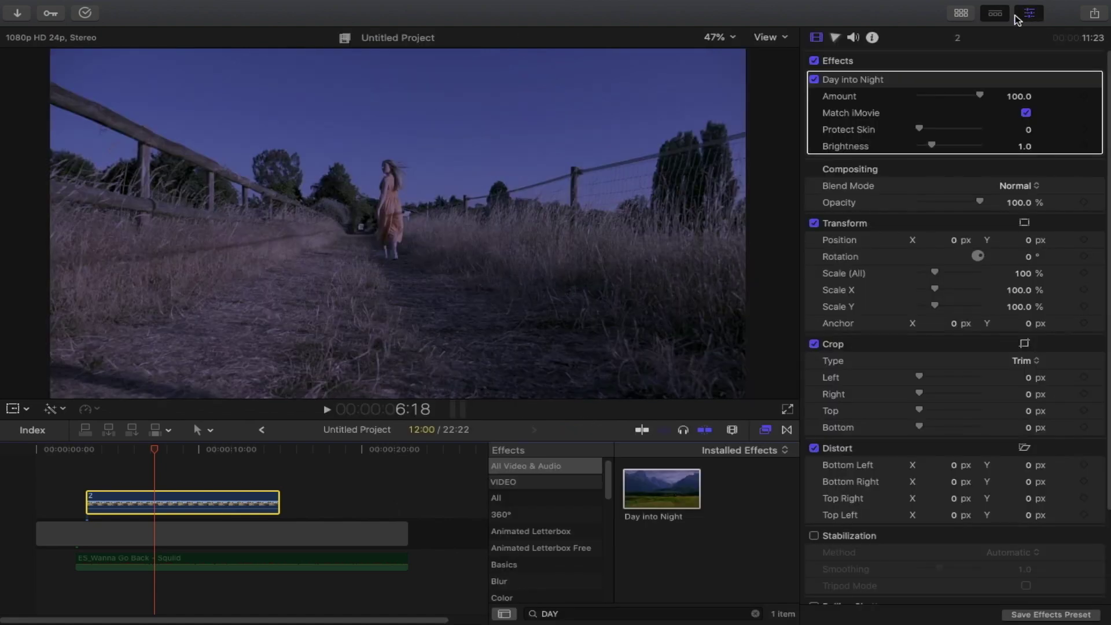
mouse_move(707, 140)
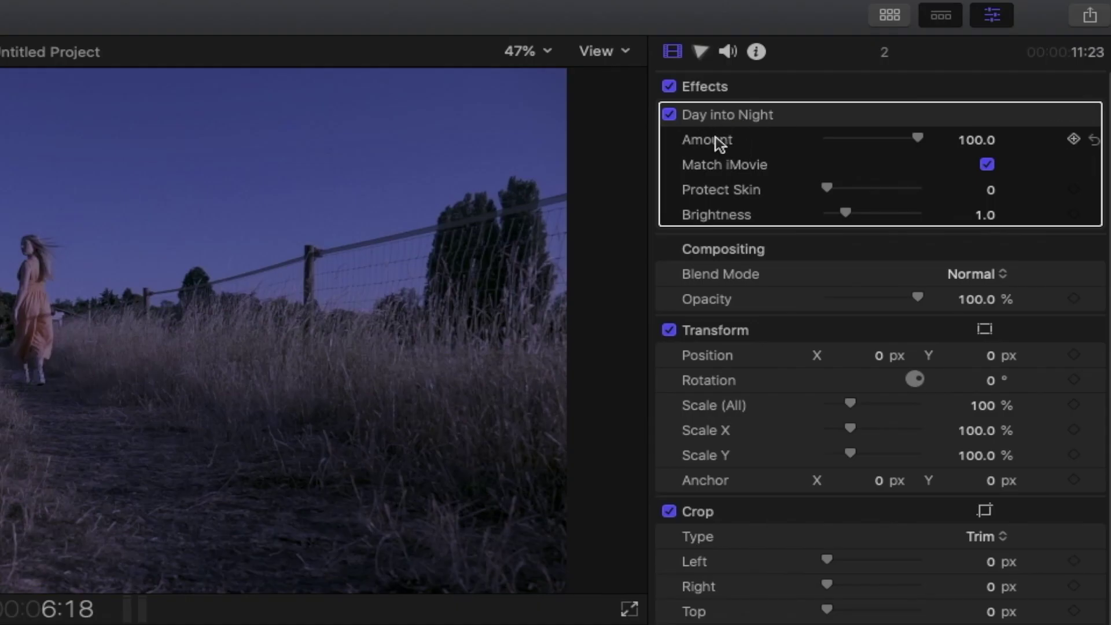
click(988, 165)
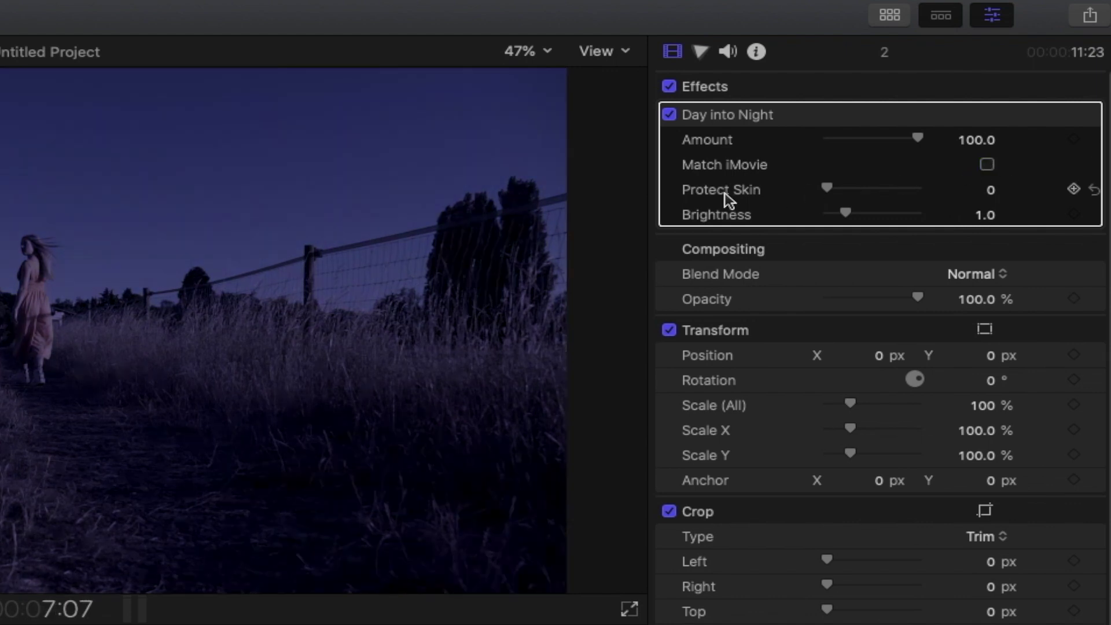
click(988, 189)
key(Return)
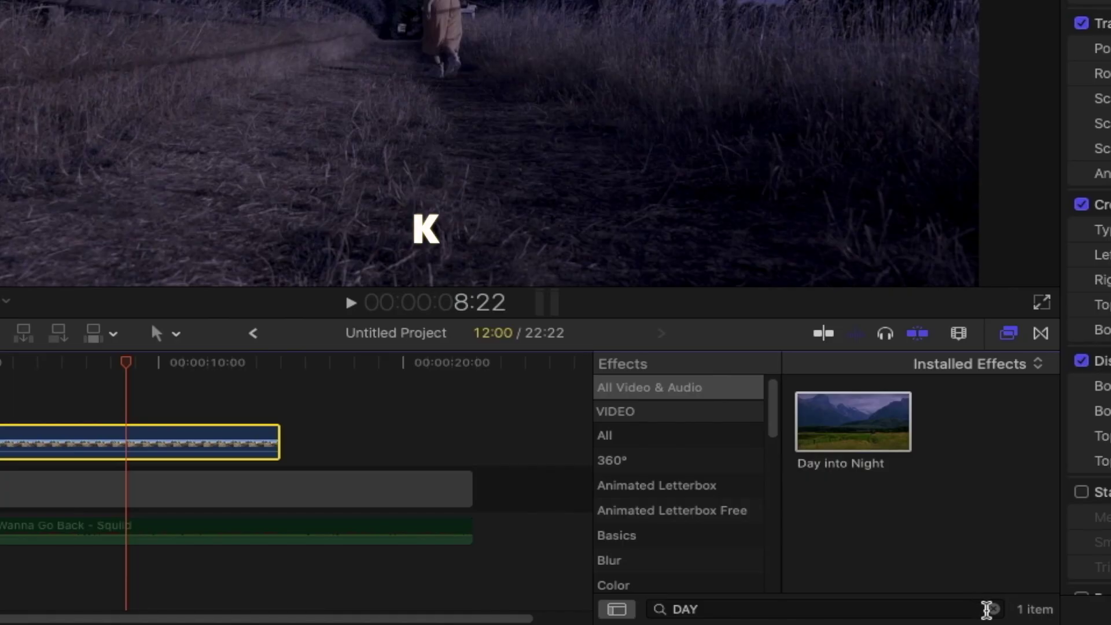
- Apply the Keyer effect to the field clip and move Day into Night below it
double_click(743, 613)
key(BackSpace)
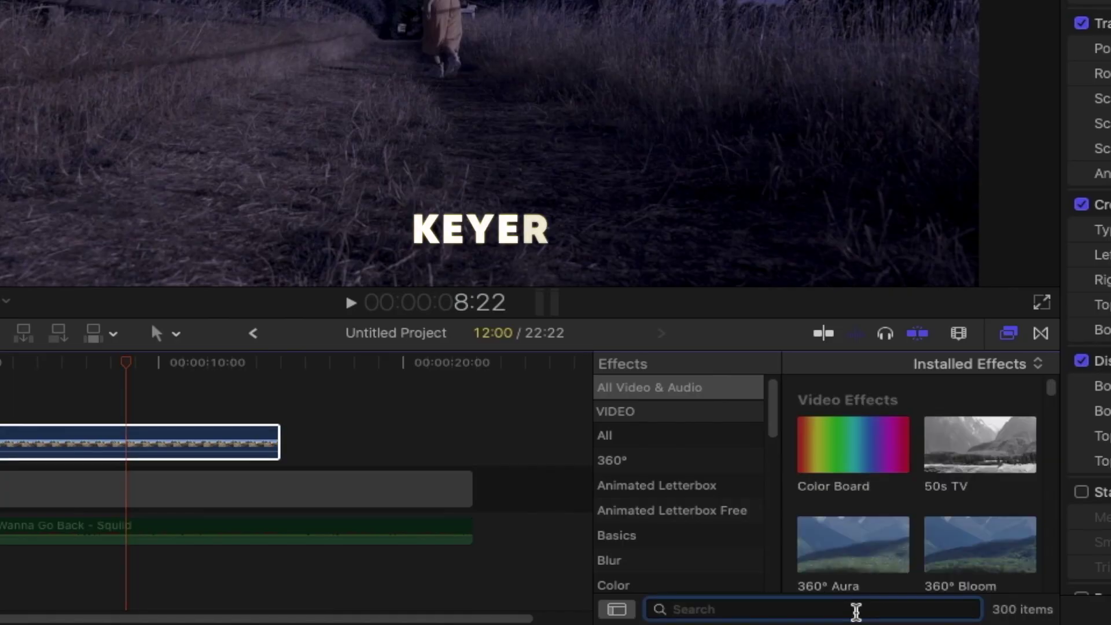
text(KEYER)
drag(662, 488, 205, 502)
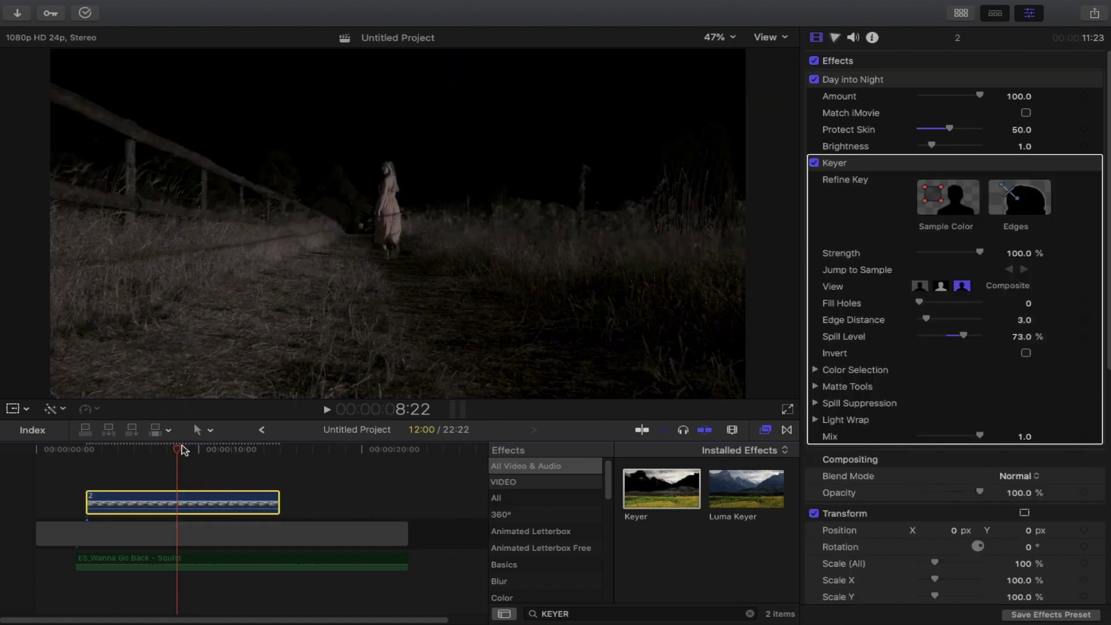
drag(183, 450, 211, 449)
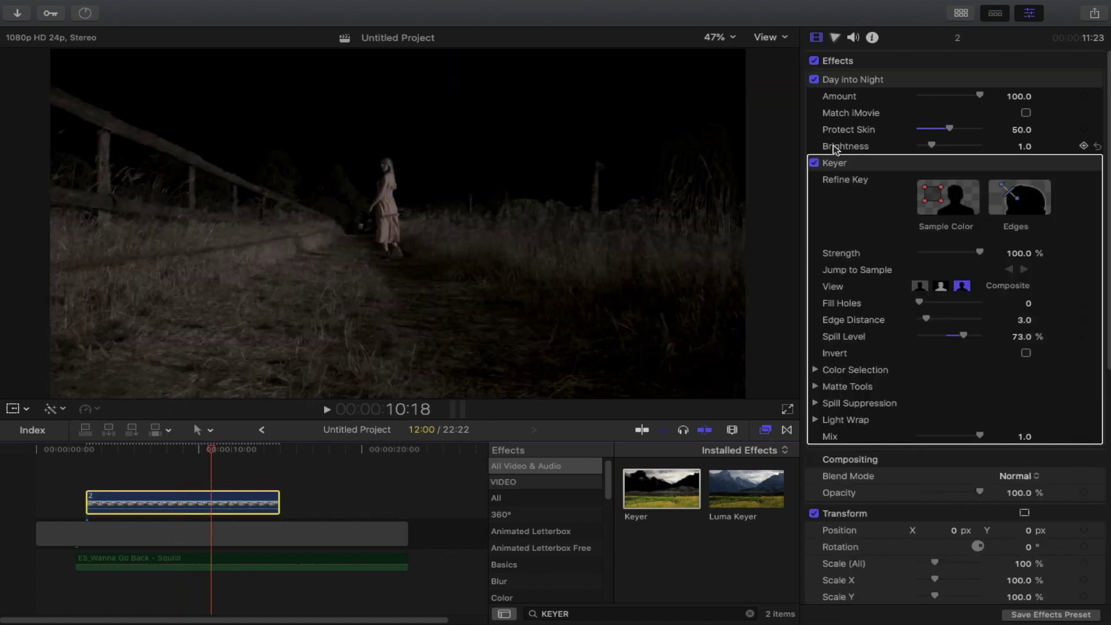
click(890, 82)
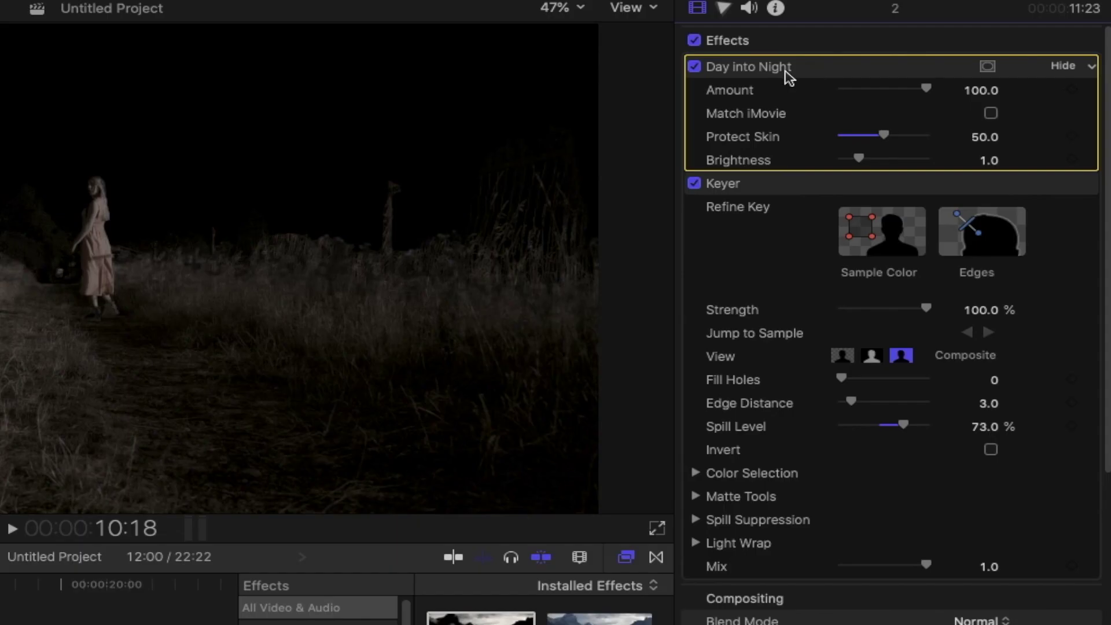
mouse_move(810, 72)
mouse_down()
mouse_move(819, 492)
mouse_move(813, 483)
mouse_up()
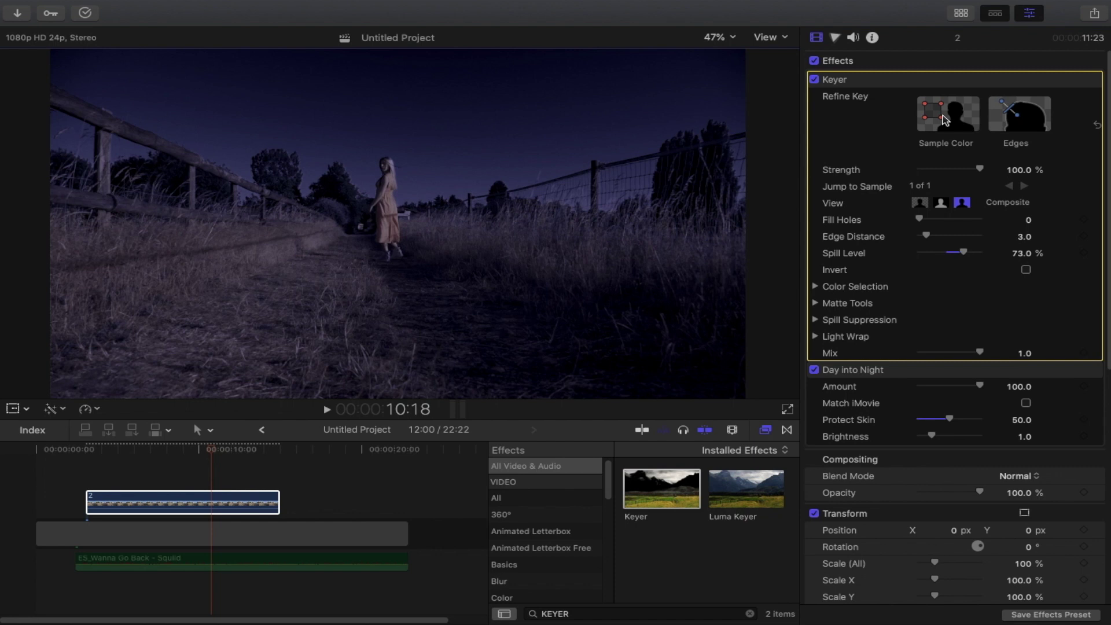
- Key out the sampled sky with Spill Level 0, Shrink/Expand -2 and Erode 2
mouse_move(265, 64)
mouse_down()
mouse_move(573, 107)
mouse_move(578, 134)
mouse_up()
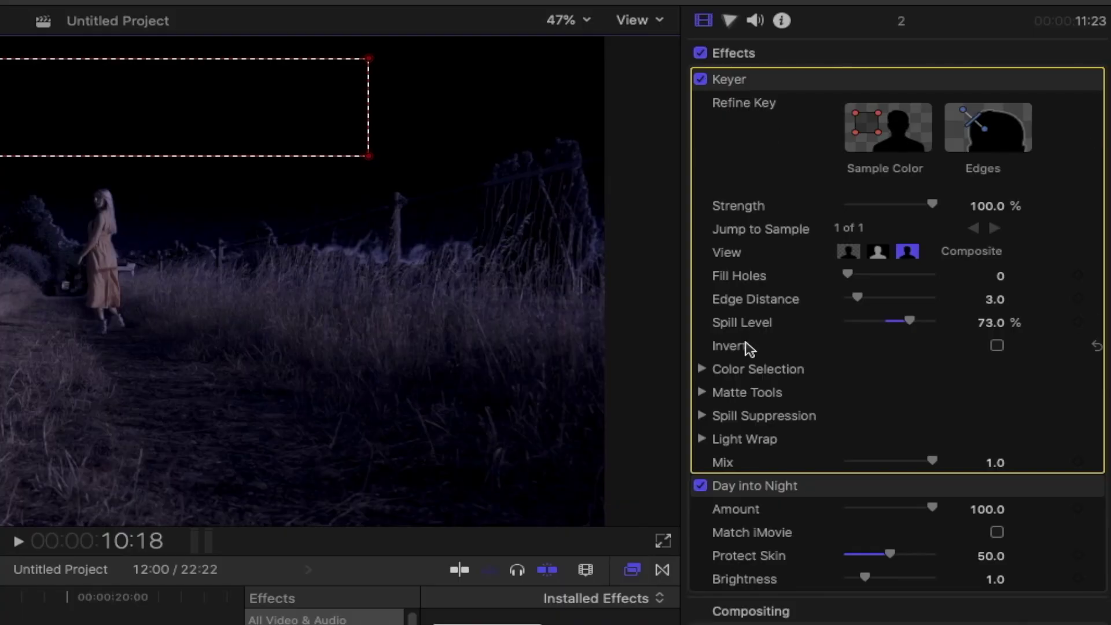
mouse_move(962, 253)
drag(912, 324, 824, 323)
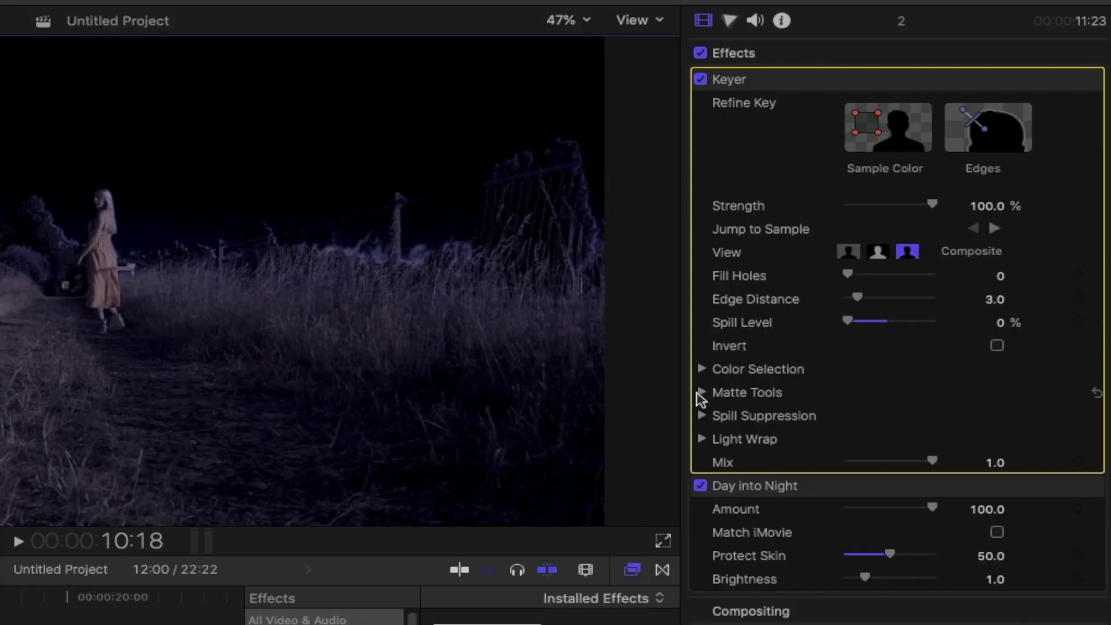
click(702, 392)
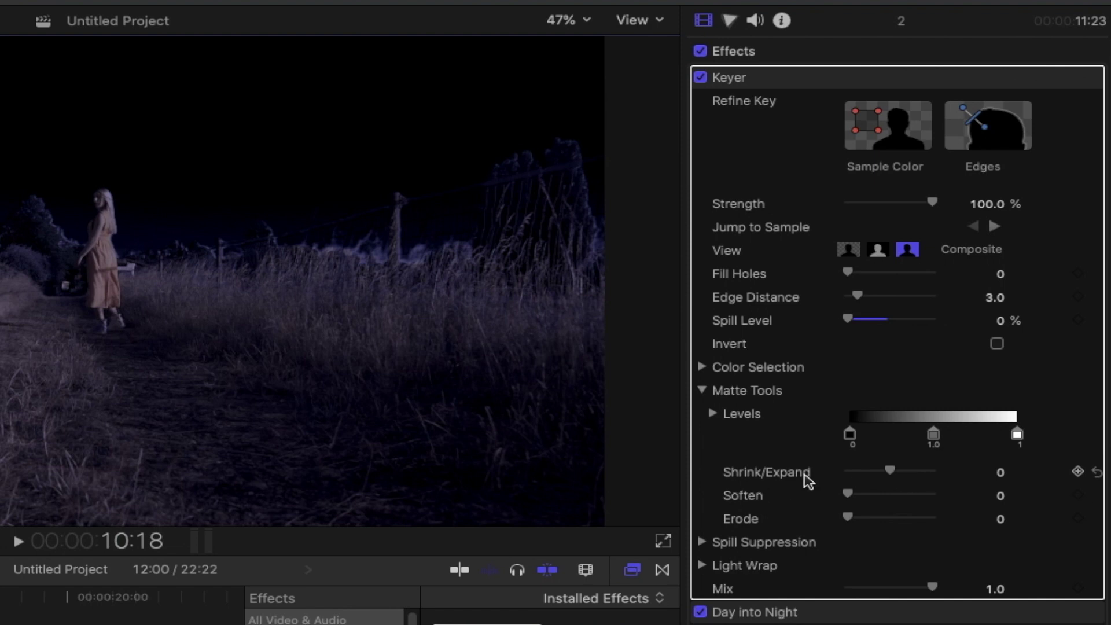
drag(898, 470, 890, 471)
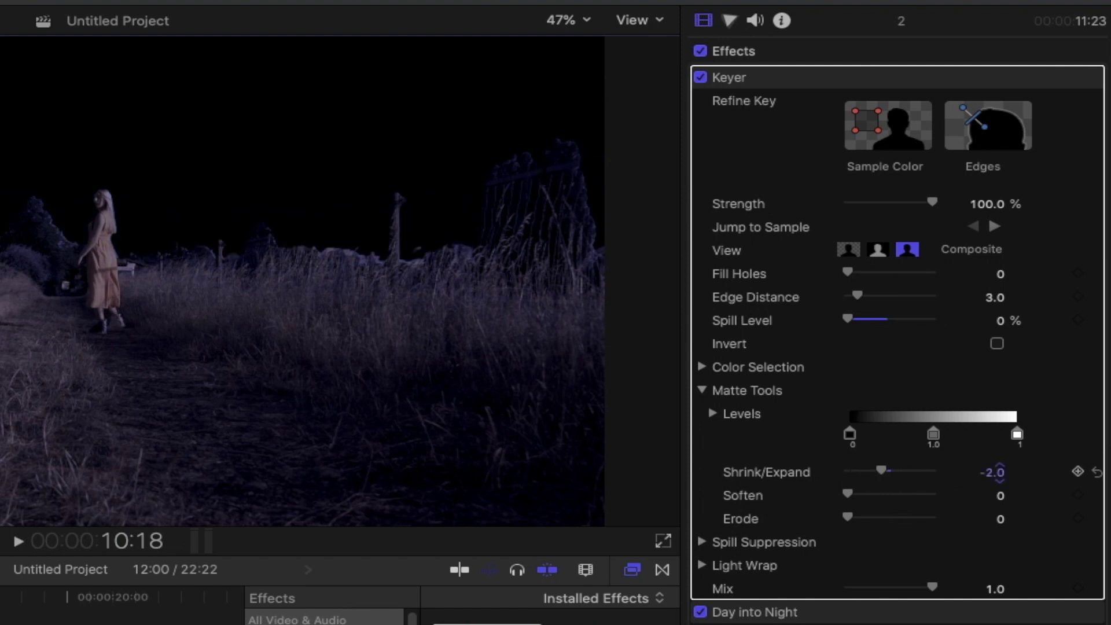
click(1007, 520)
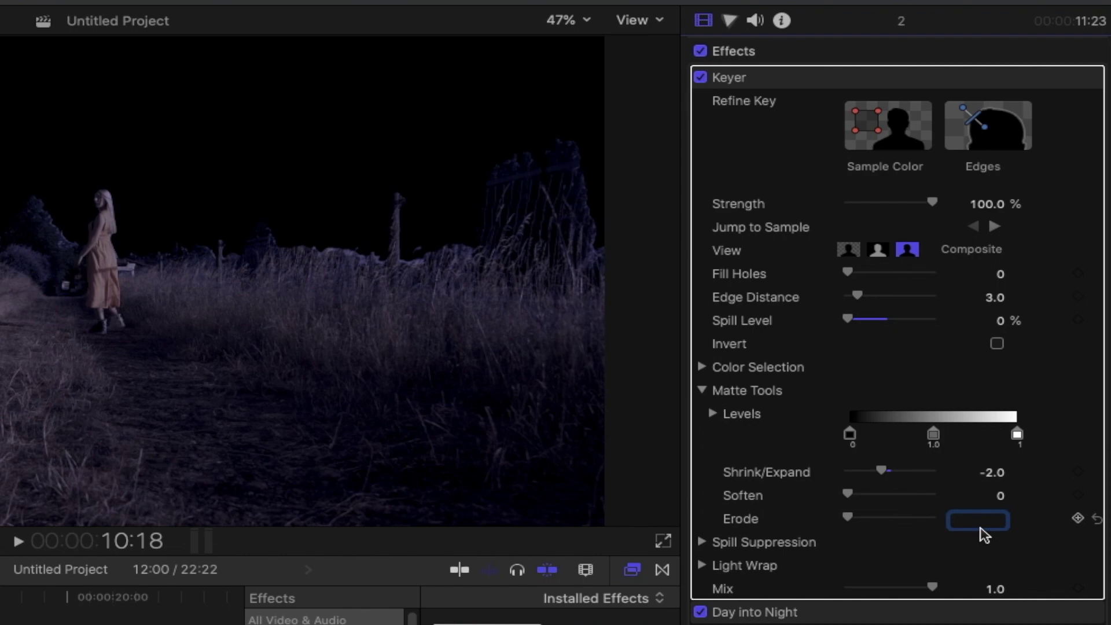
text(2)
key(Return)
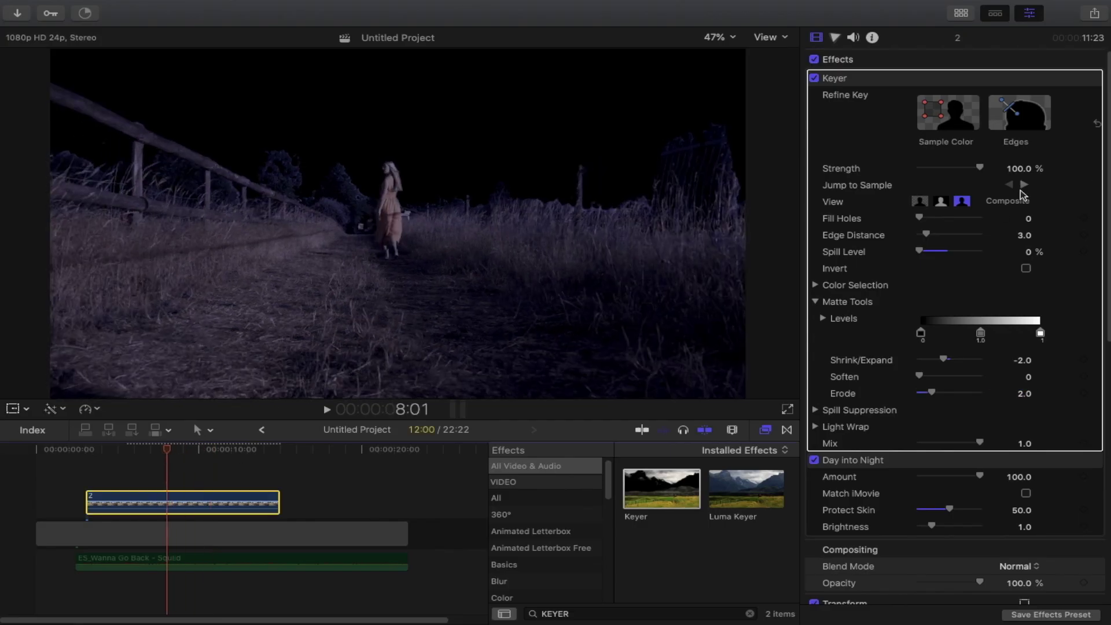
click(142, 502)
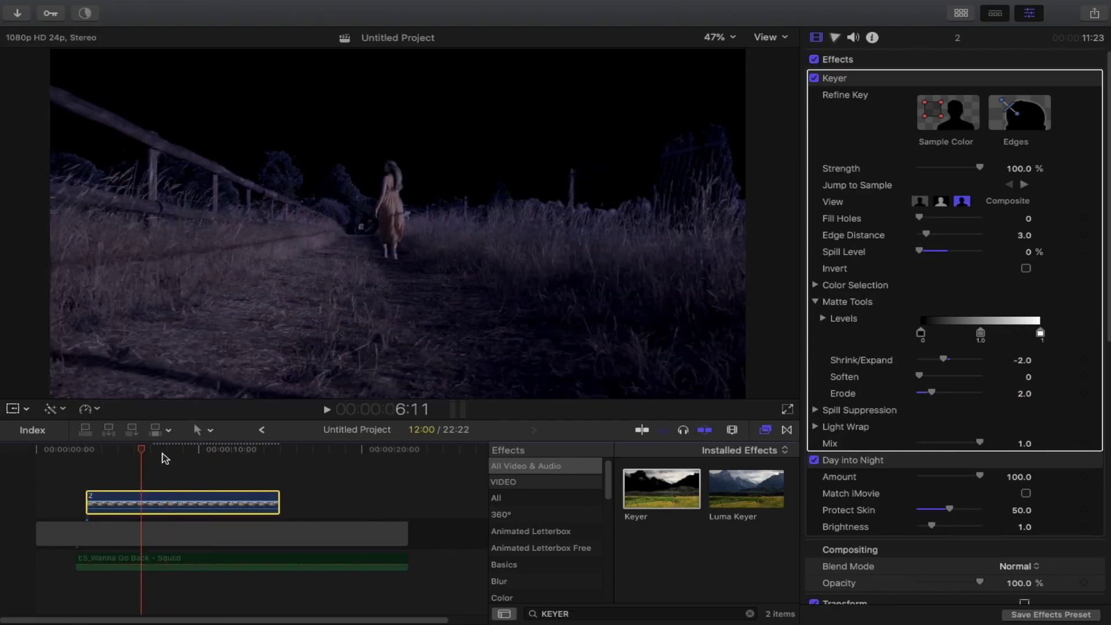
drag(162, 457, 194, 475)
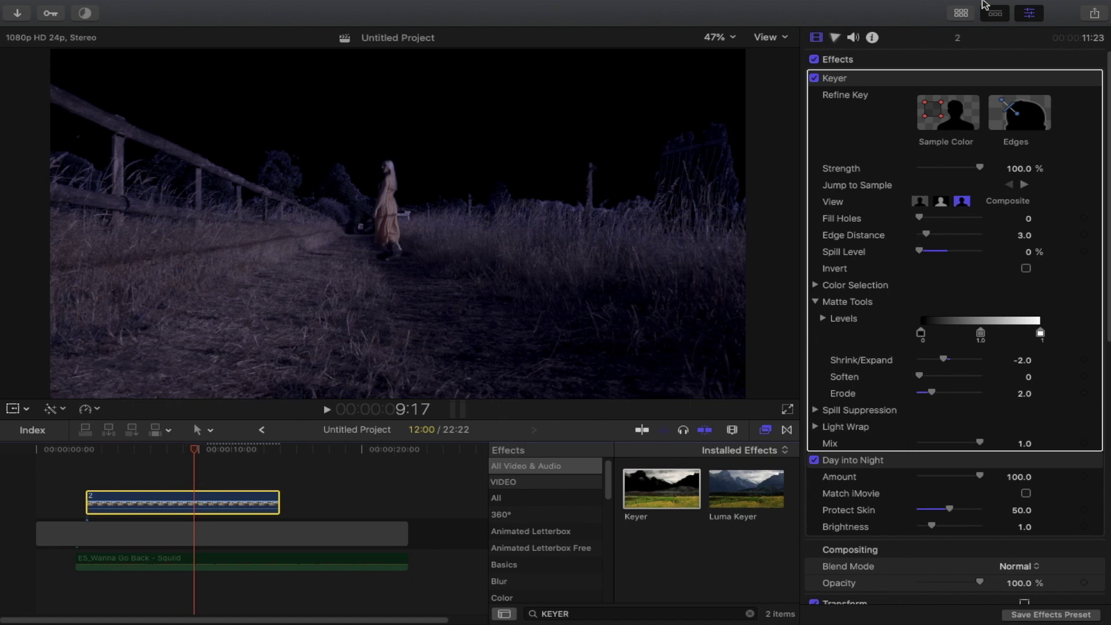
- Place the FireworksSlowMotion clip beneath the field clip and preview the composite
click(961, 28)
mouse_move(171, 121)
mouse_down()
mouse_move(163, 520)
mouse_move(165, 507)
mouse_up()
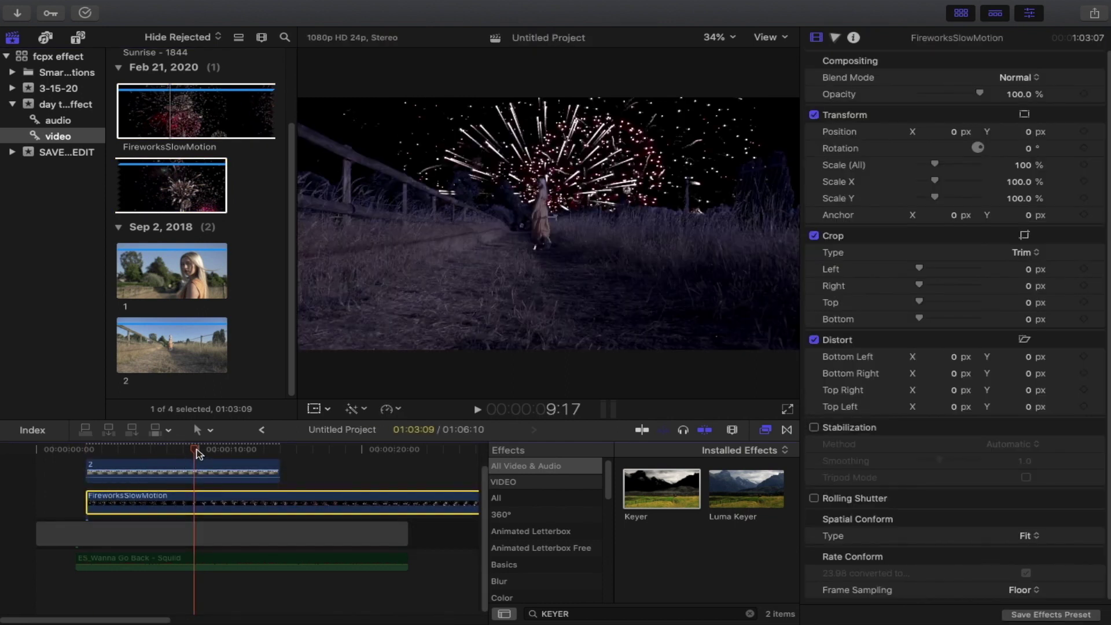
click(89, 465)
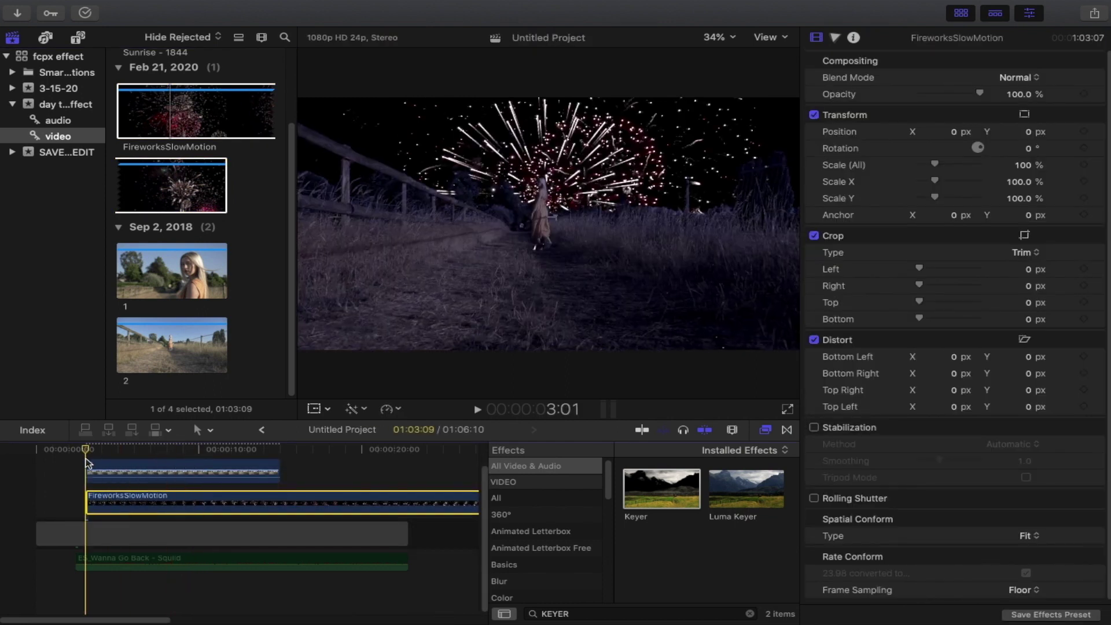
click(118, 467)
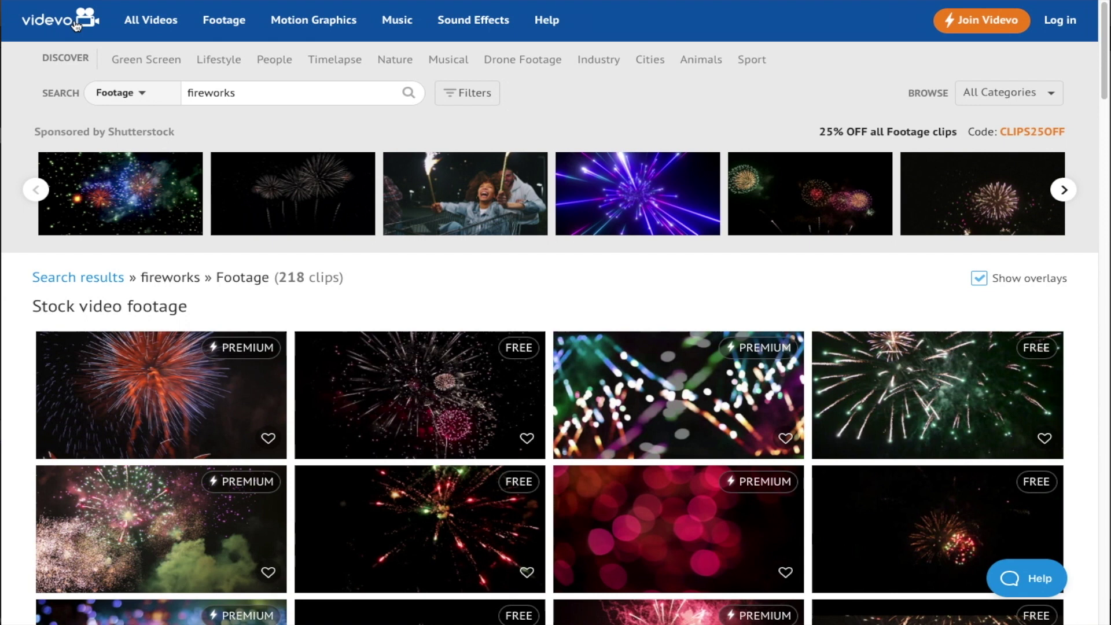
scroll(547, 352, down, 5)
scroll(546, 352, down, 2)
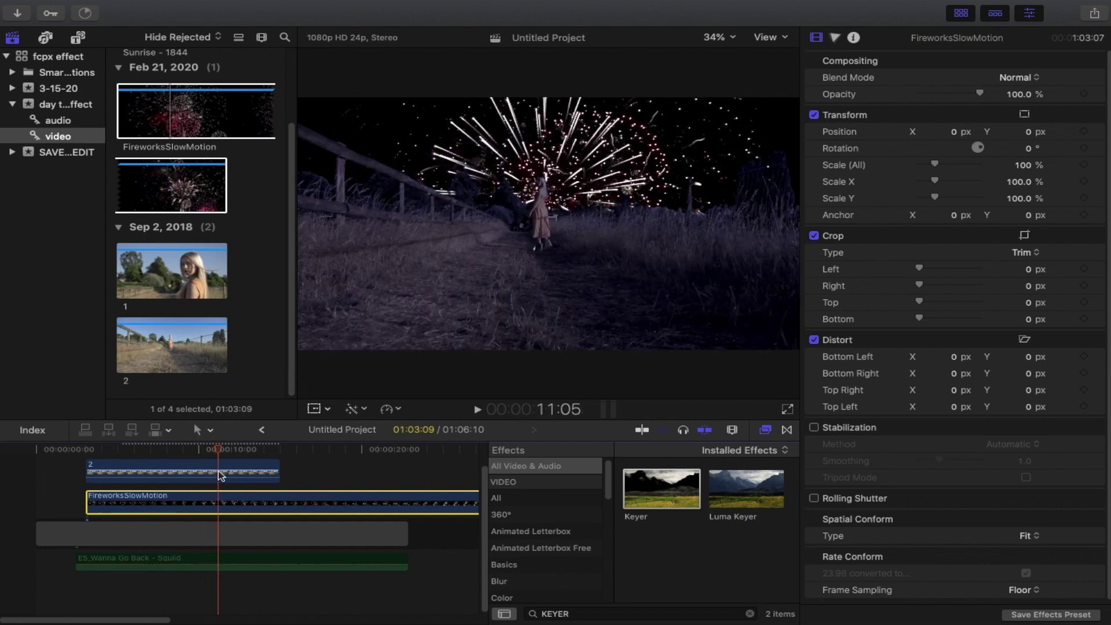
- Cut the fireworks clip with the Blade tool where field clip 2 ends
click(183, 450)
scroll(207, 491, up, 1)
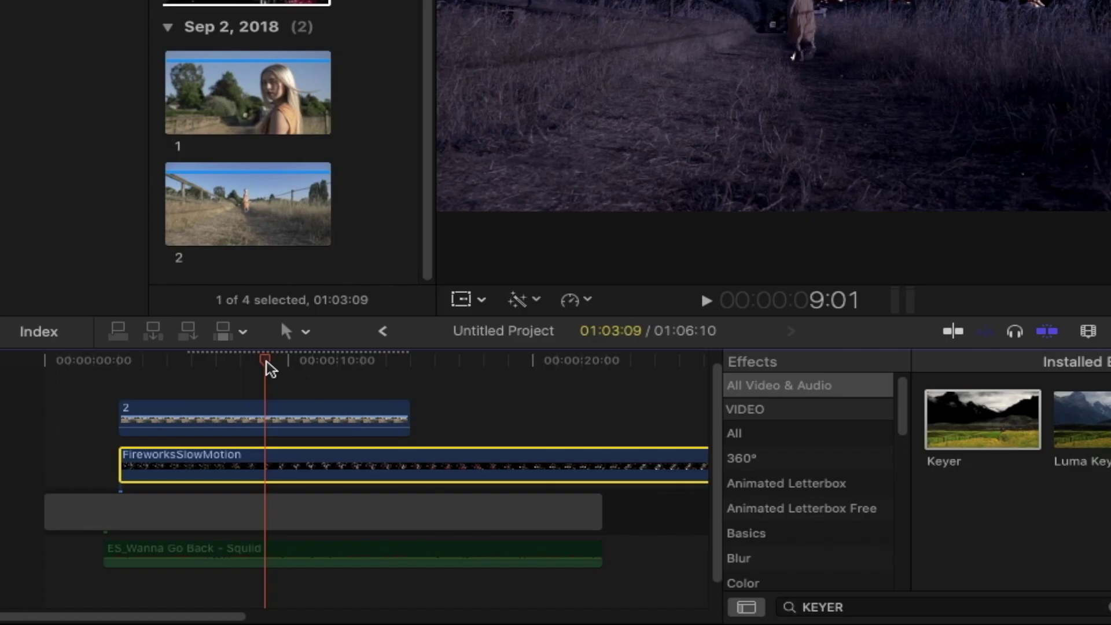
drag(184, 453, 223, 456)
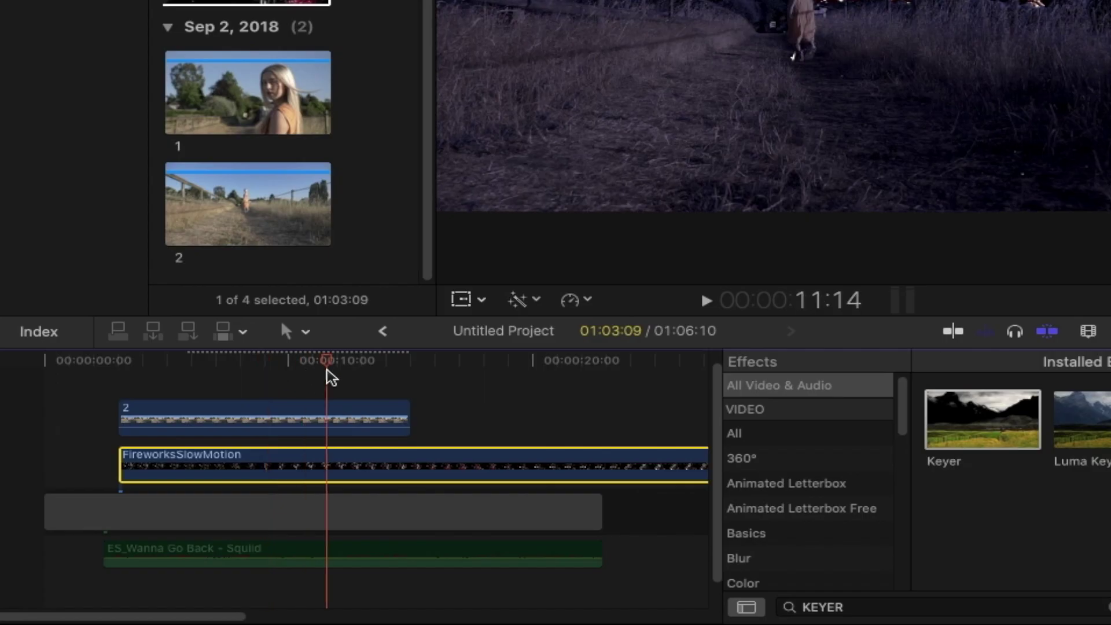
click(222, 413)
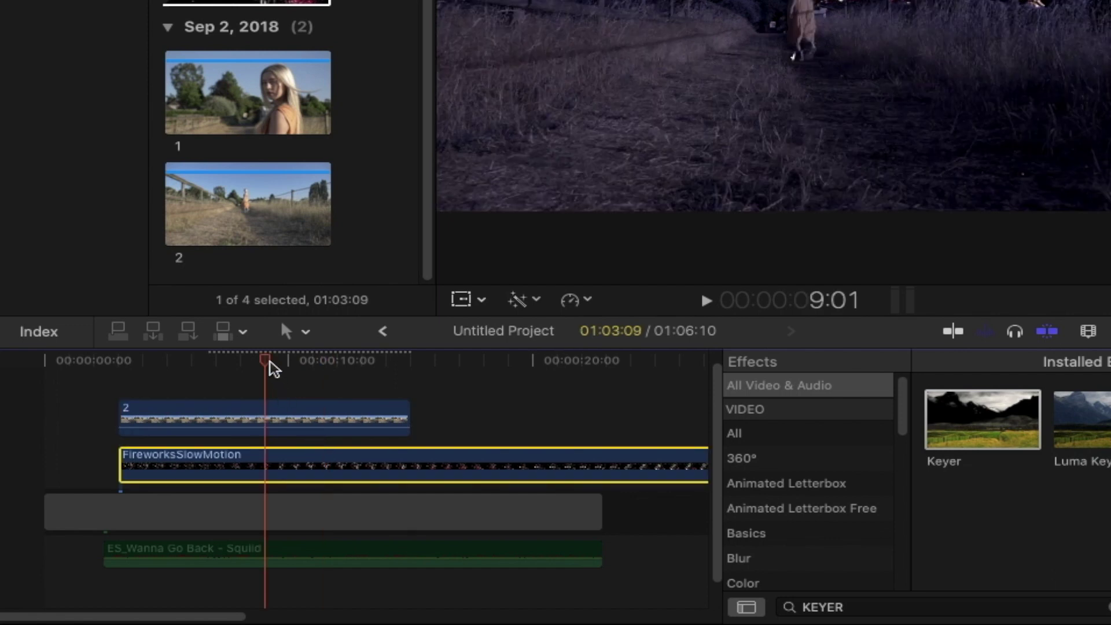
key(b)
drag(273, 367, 351, 382)
key(b)
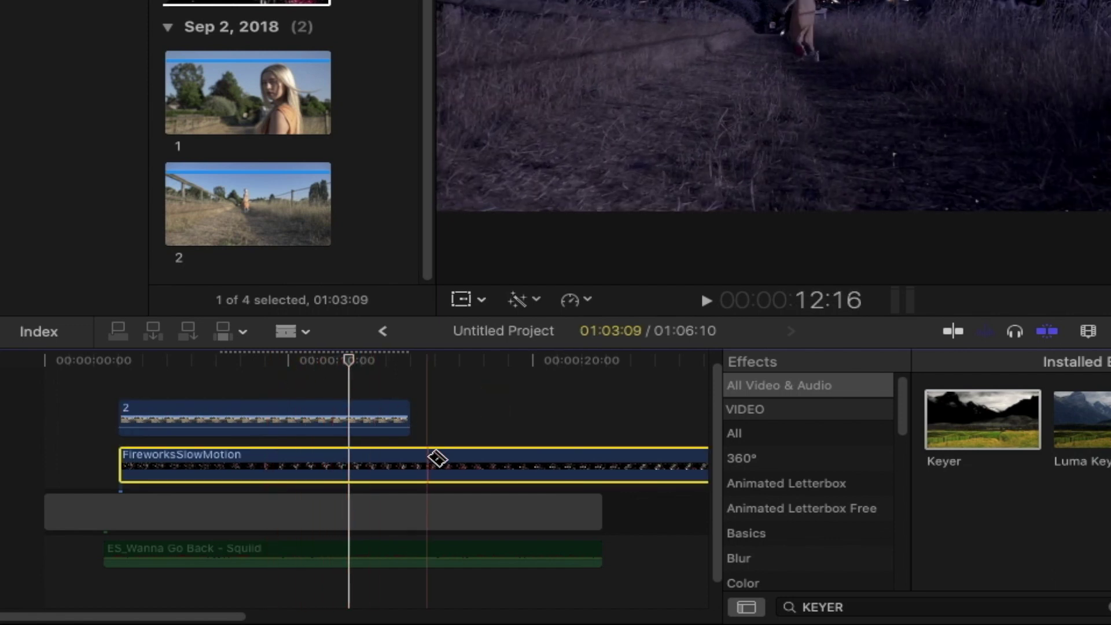
click(410, 464)
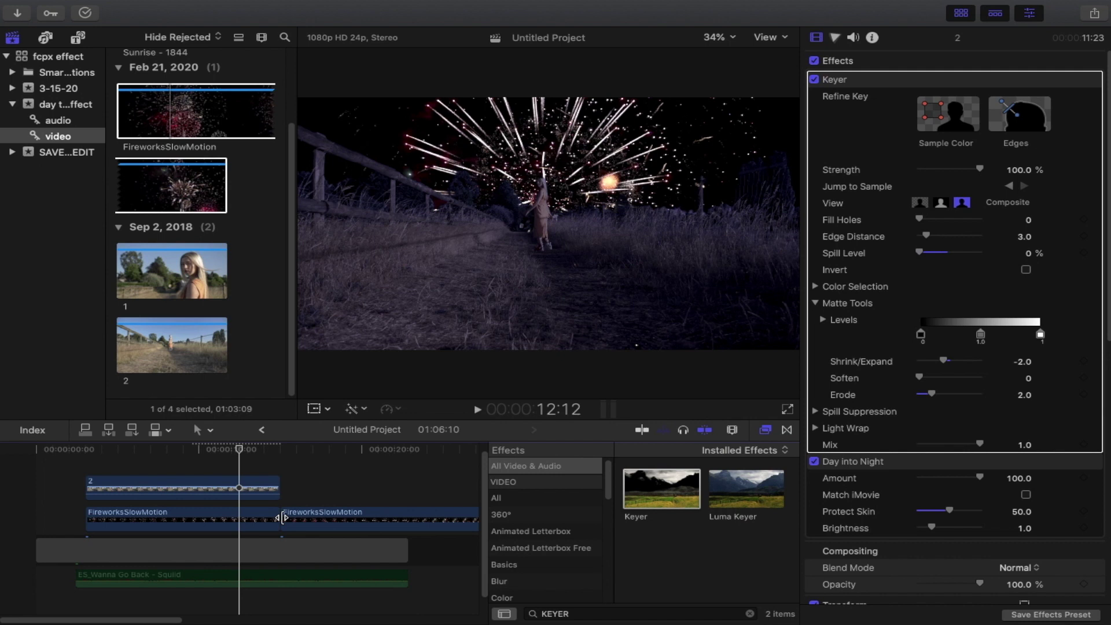
- Delete the second FireworksSlowMotion piece, keeping the remaining fireworks clip selected
click(364, 518)
key(Delete)
click(165, 516)
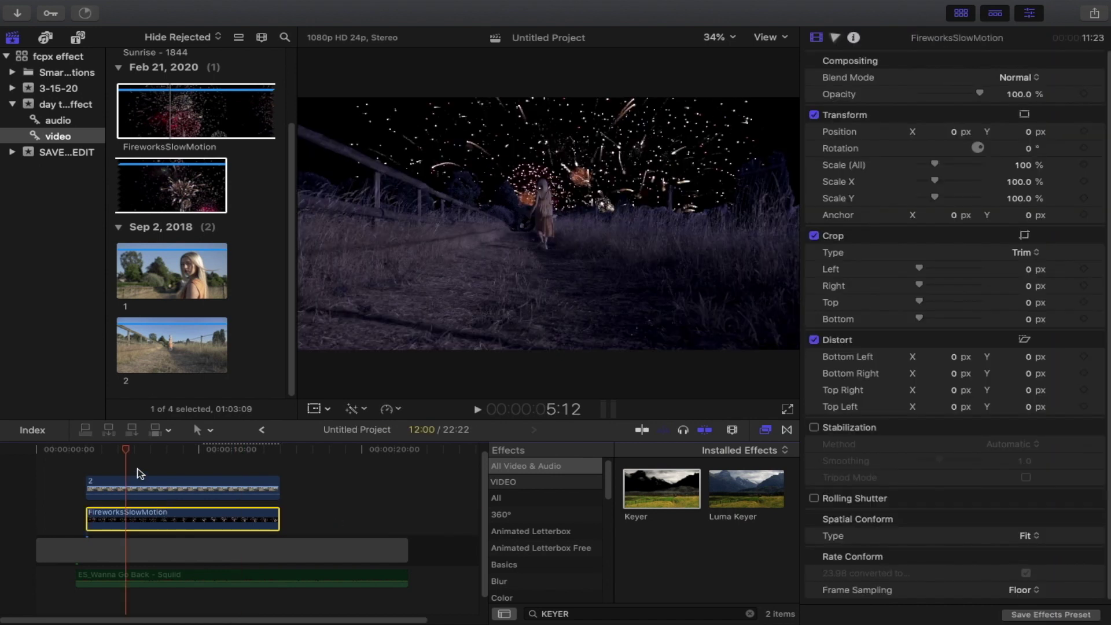
mouse_move(128, 452)
mouse_down()
mouse_move(192, 469)
mouse_move(164, 474)
mouse_up()
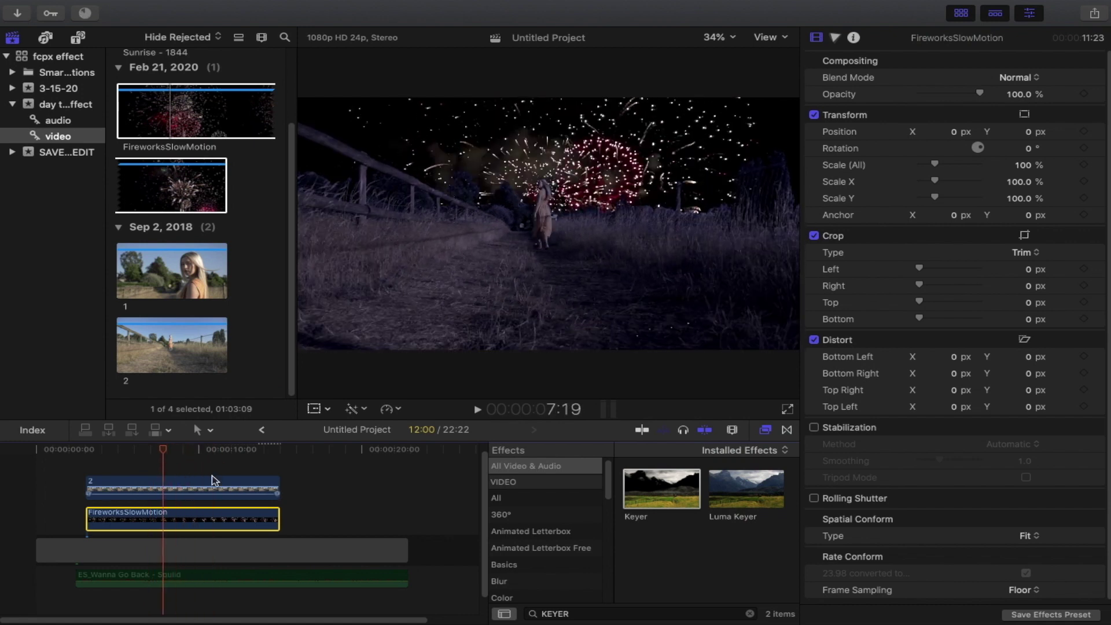
- Apply a Gaussian blur, found by searching 'GAU', to the fireworks with Amount 8
click(751, 614)
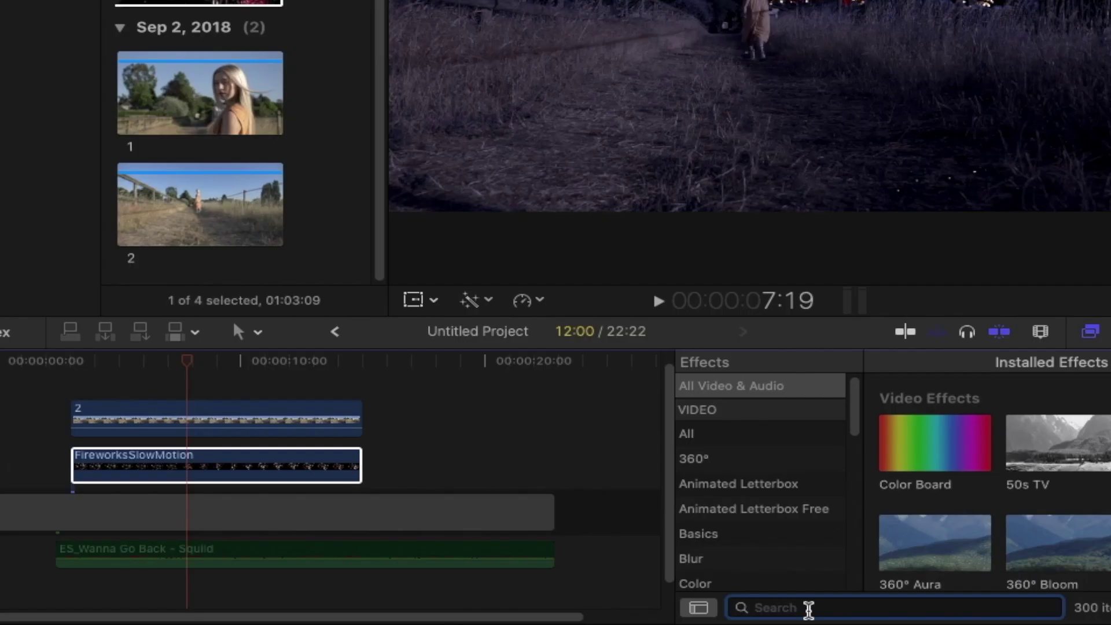
text(GAU)
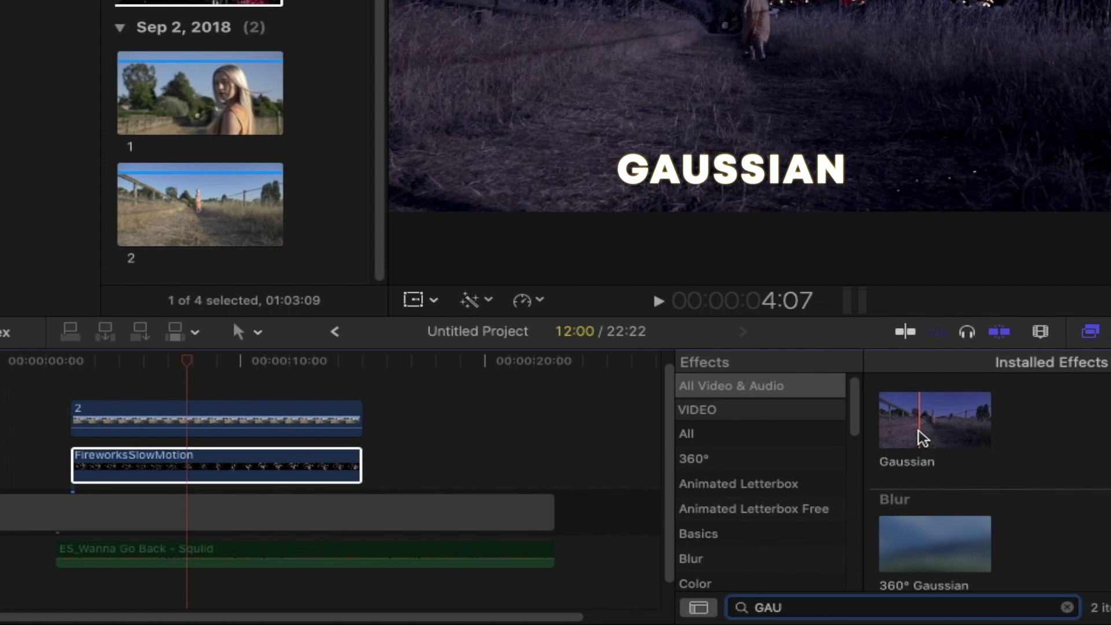
mouse_move(920, 436)
mouse_down()
mouse_move(473, 445)
mouse_move(239, 470)
mouse_up()
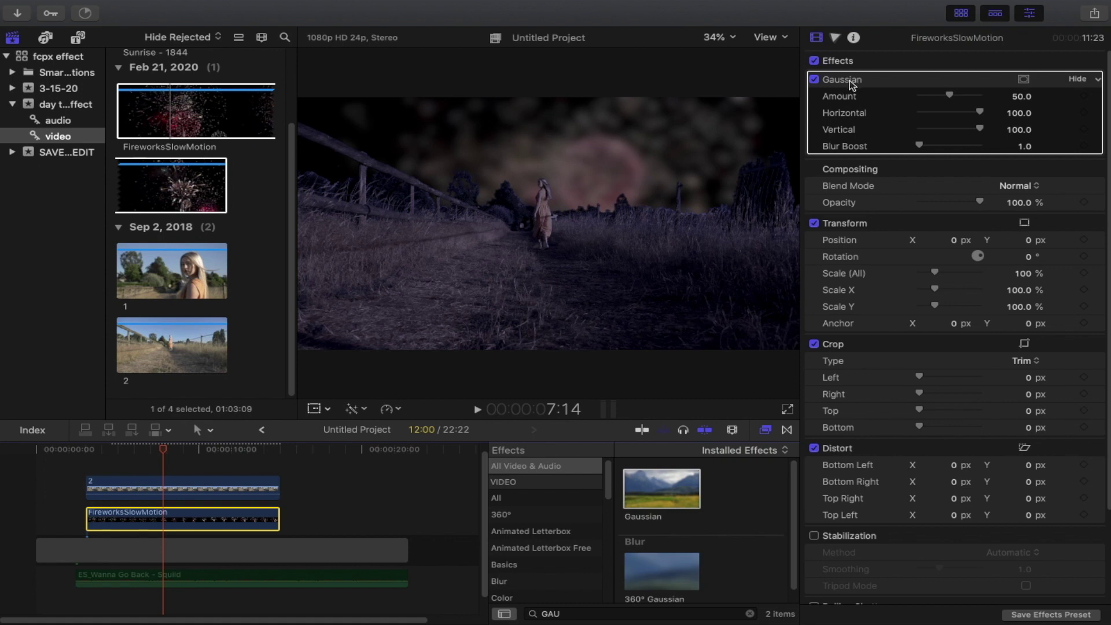
click(1024, 97)
text(8)
key(Return)
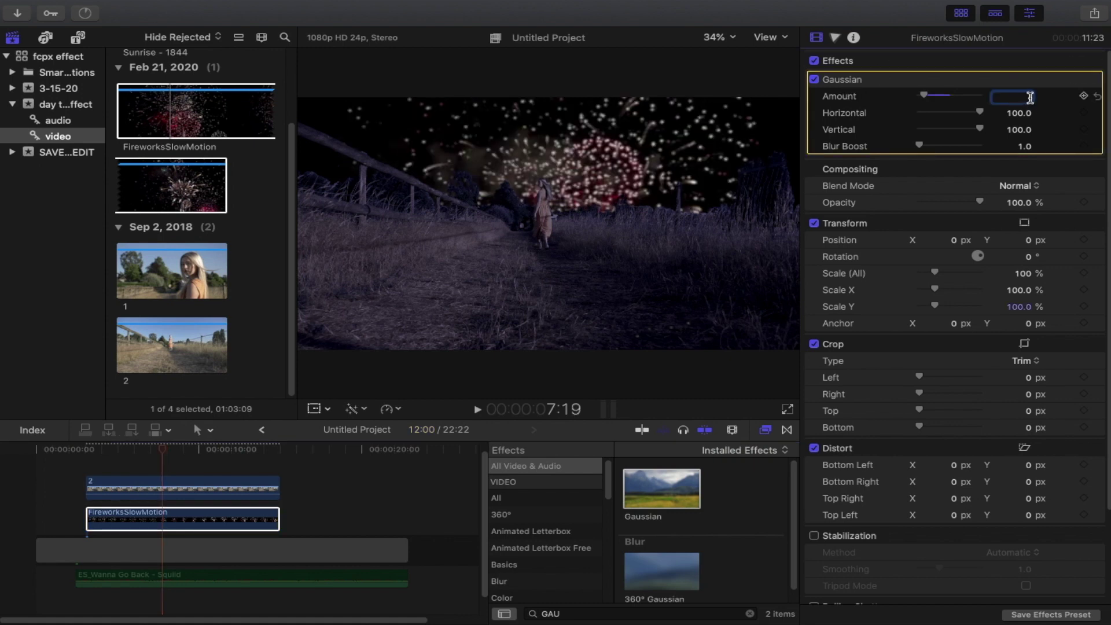
text(8)
mouse_move(162, 453)
mouse_down()
mouse_move(132, 464)
mouse_move(161, 470)
mouse_up()
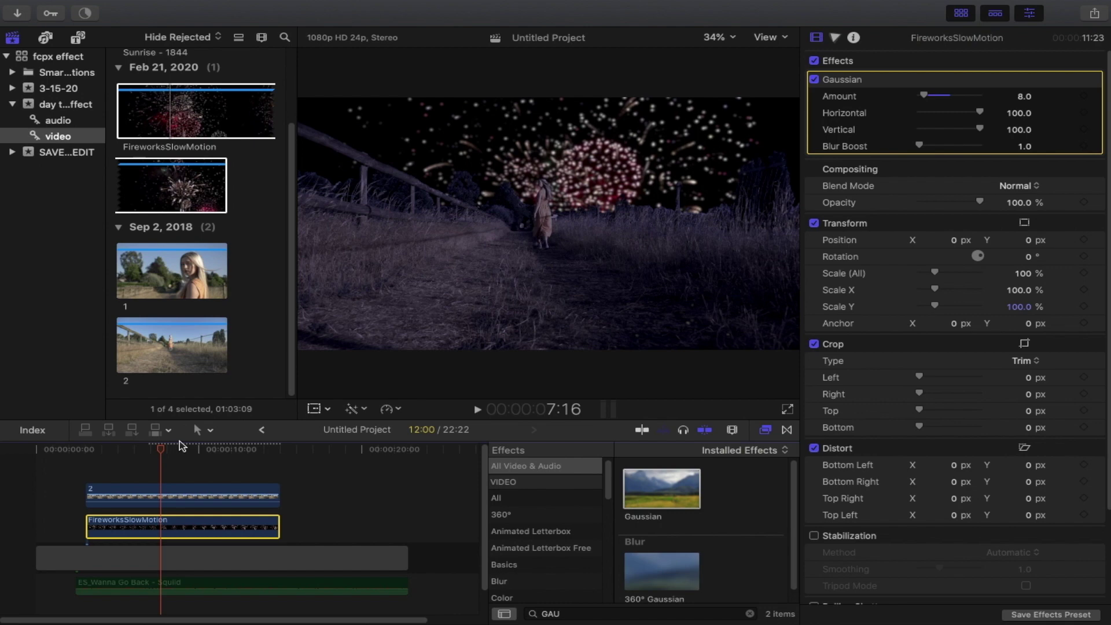
drag(161, 454, 151, 451)
- Duplicate clip 2 onto a layer above and disable the Keyer on the lower copy
click(163, 496)
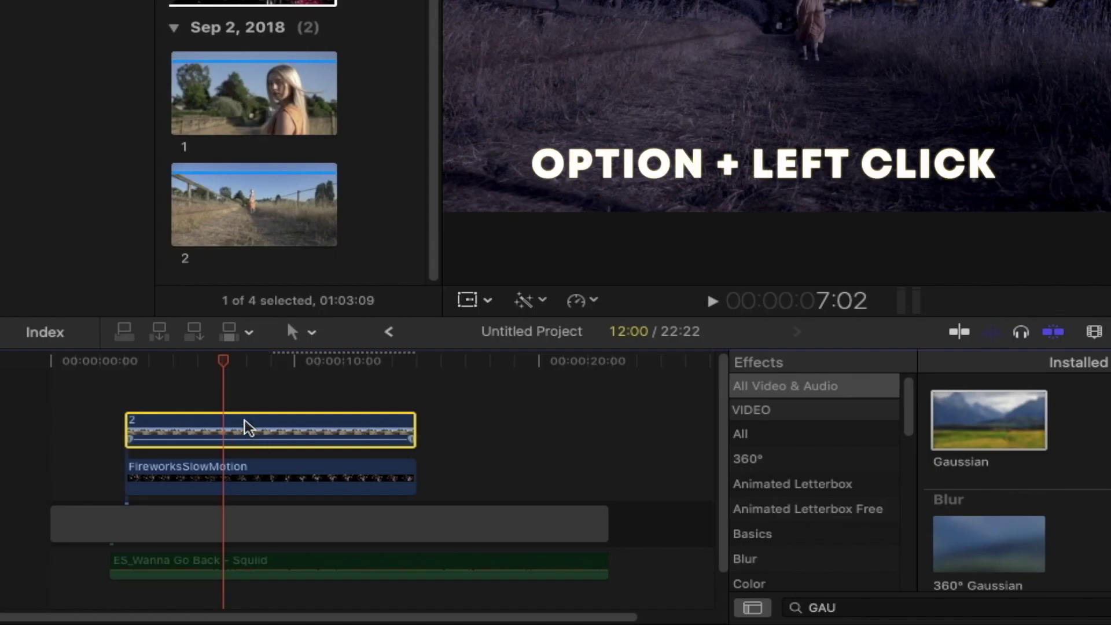
mouse_move(237, 425)
mouse_down()
mouse_move(236, 385)
mouse_move(245, 407)
mouse_up()
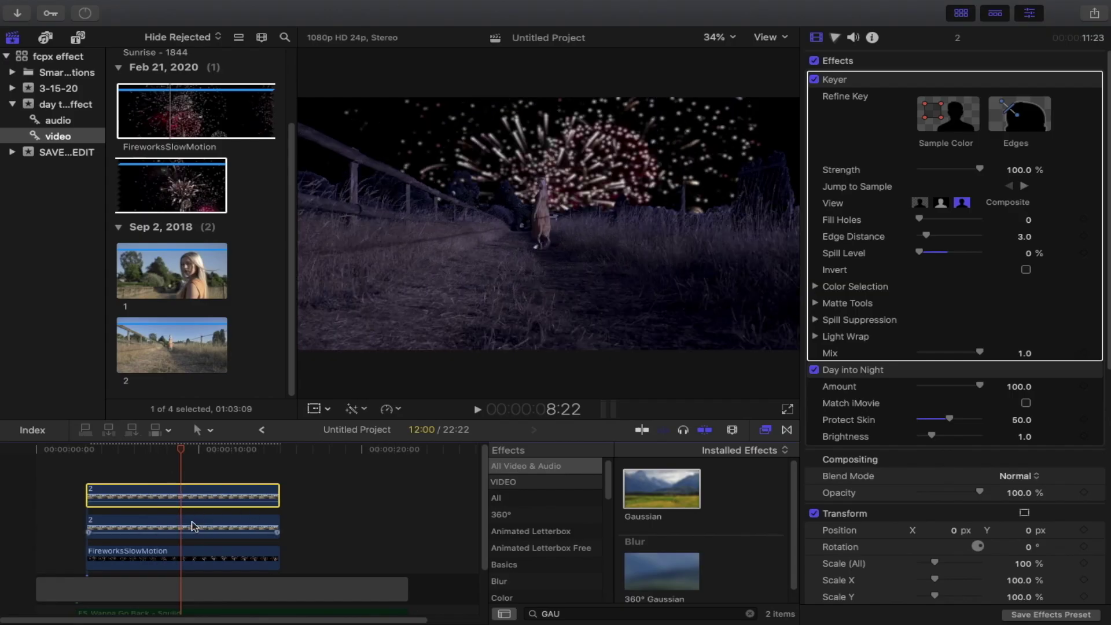
click(192, 526)
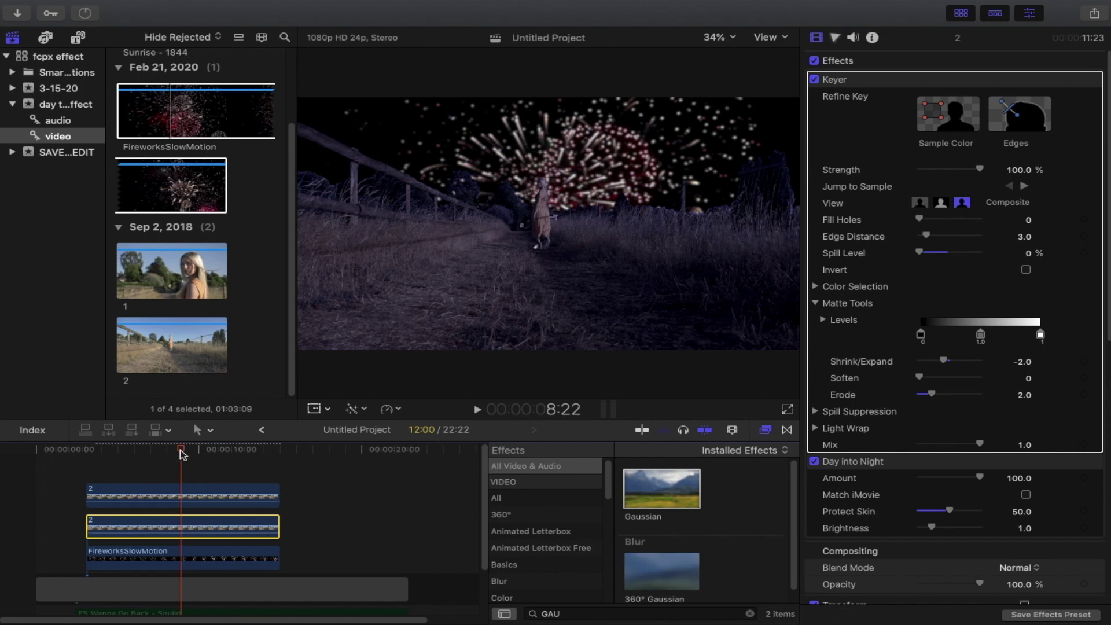
drag(181, 452, 152, 451)
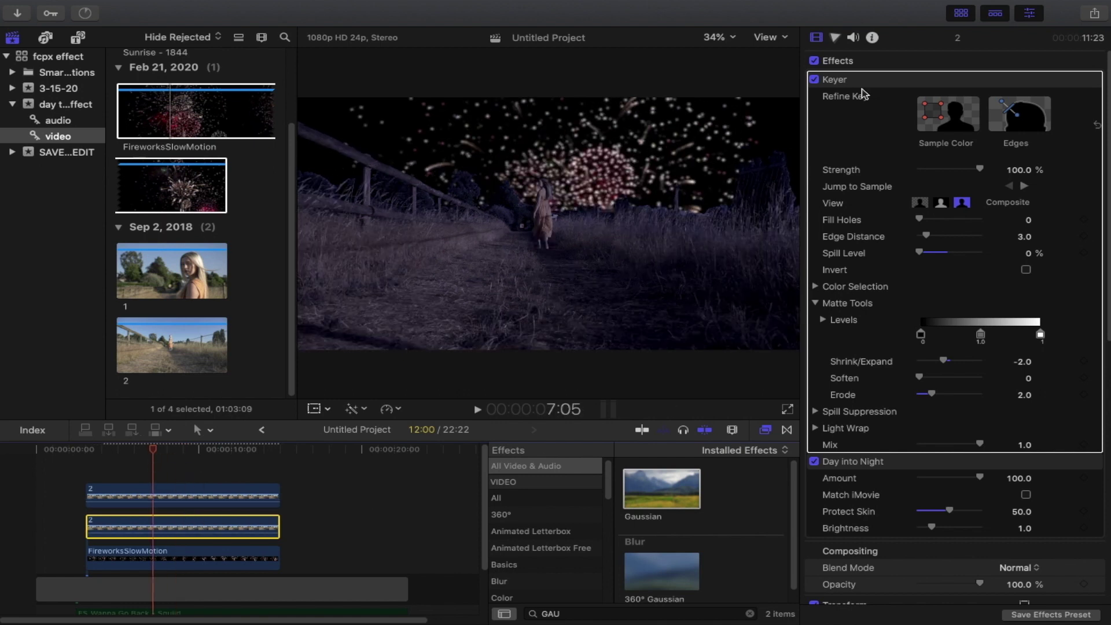
click(814, 81)
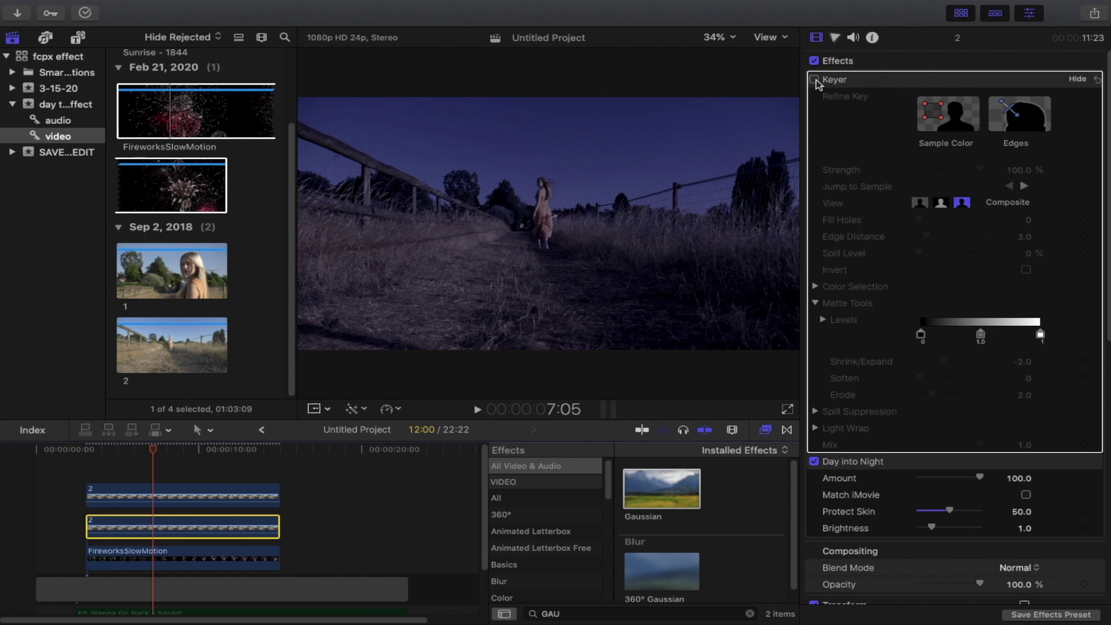
click(815, 80)
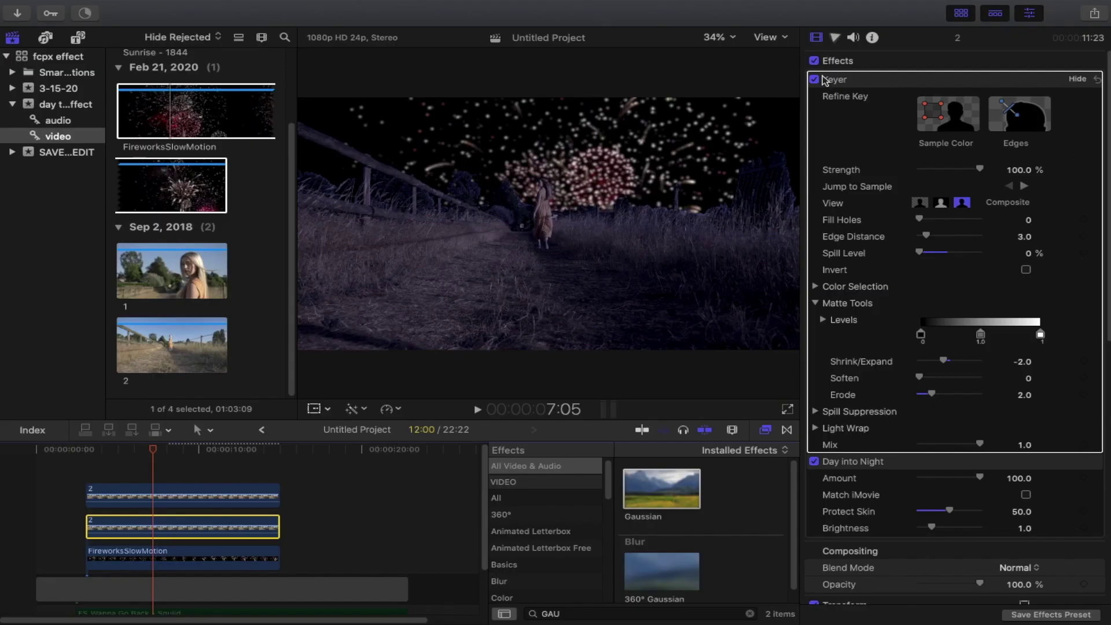
click(815, 80)
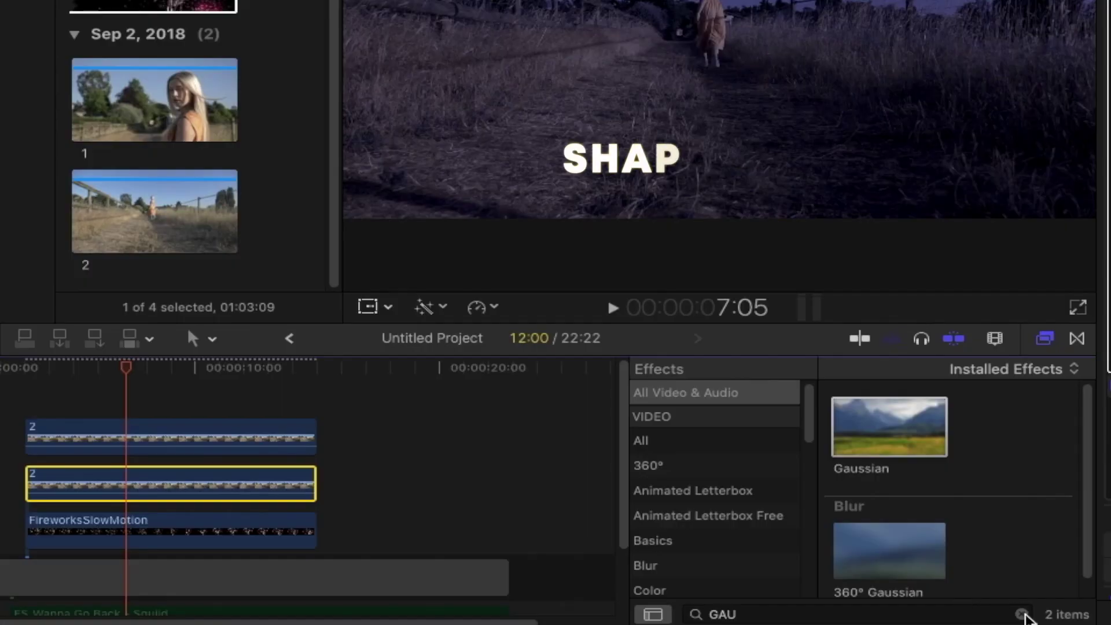
- Search 'SHA' and apply Shape Mask to the keyer-free lower copy of clip 2
double_click(692, 614)
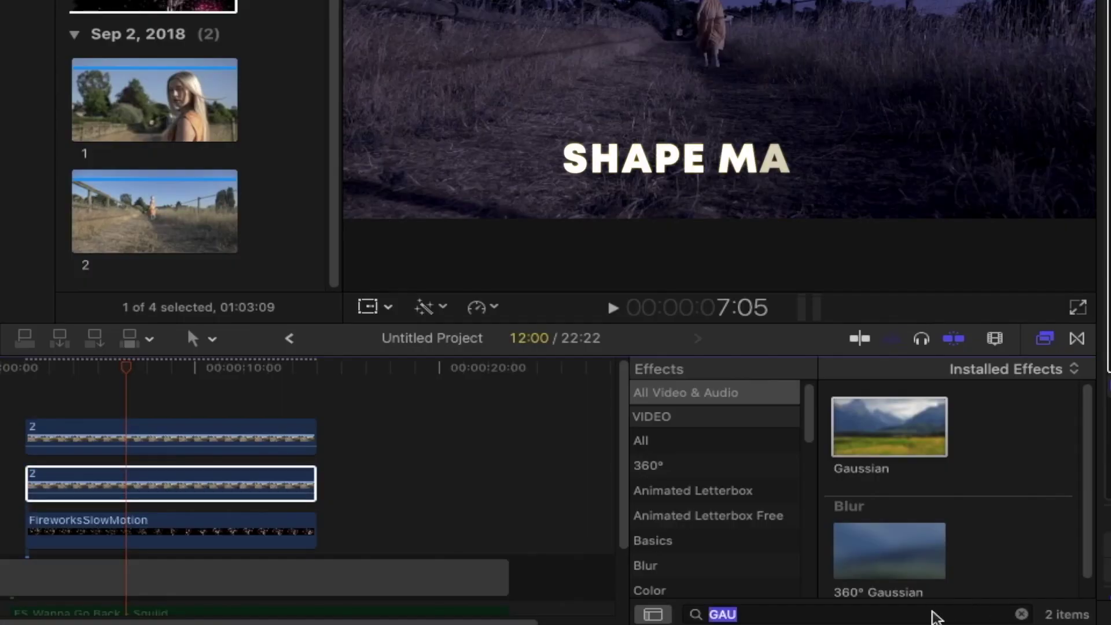
text(SHA)
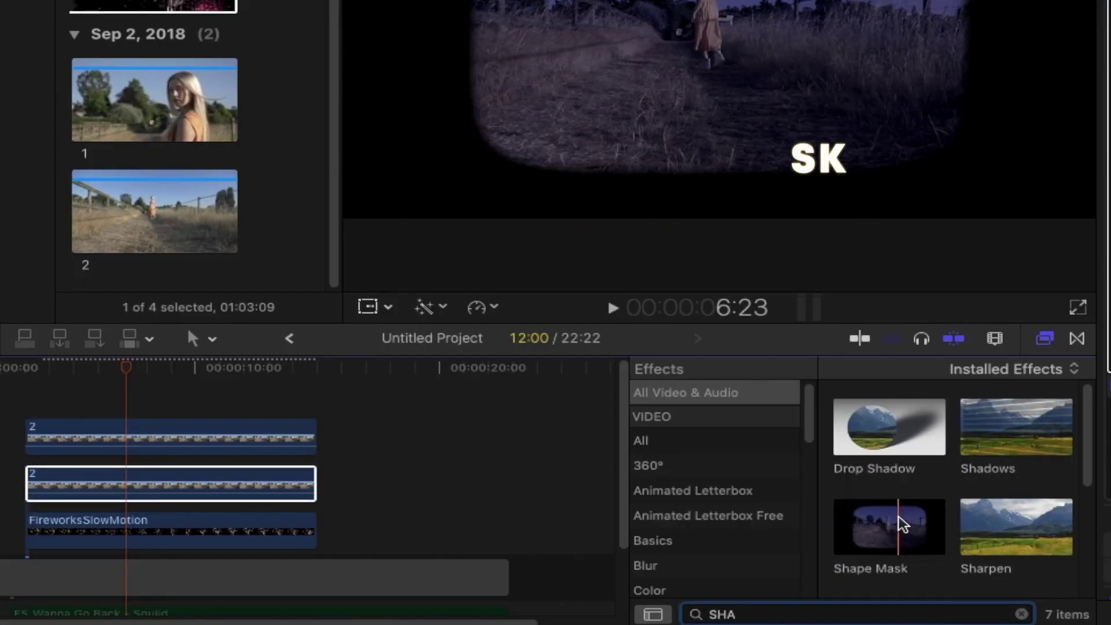
drag(889, 526, 193, 483)
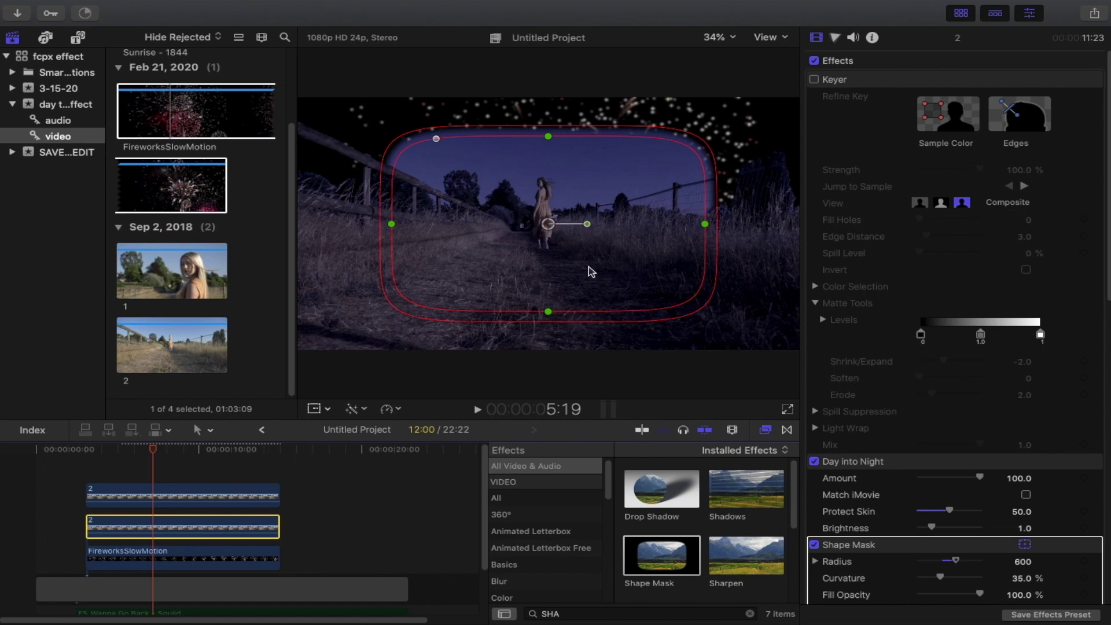
- At 25% viewer zoom, square the mask's corners, widen and feather it, and move it over the ground
click(713, 42)
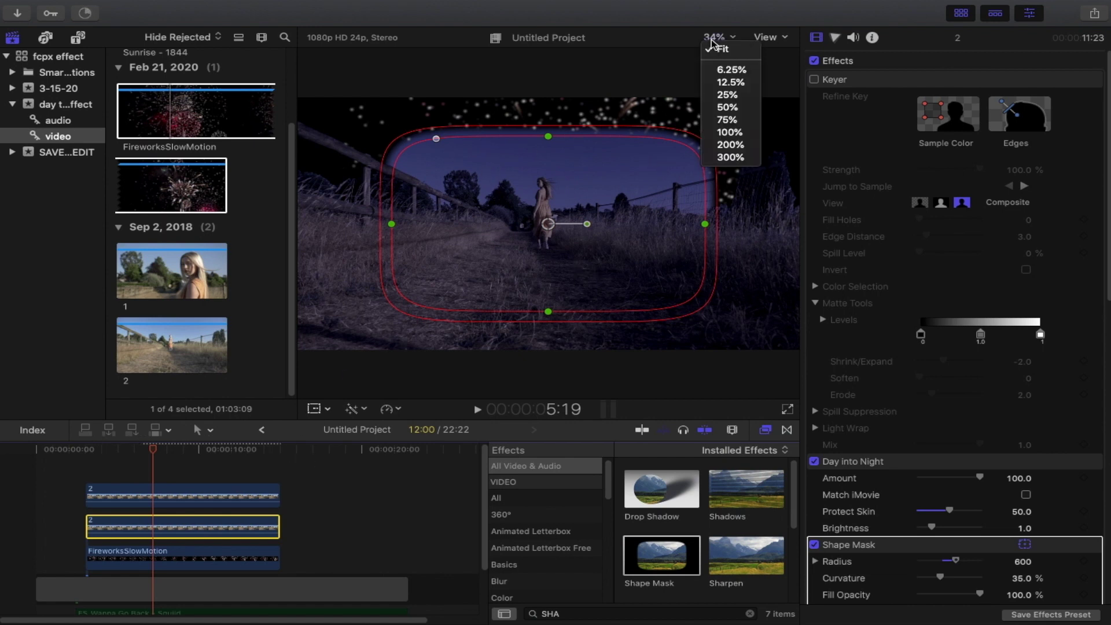
click(728, 93)
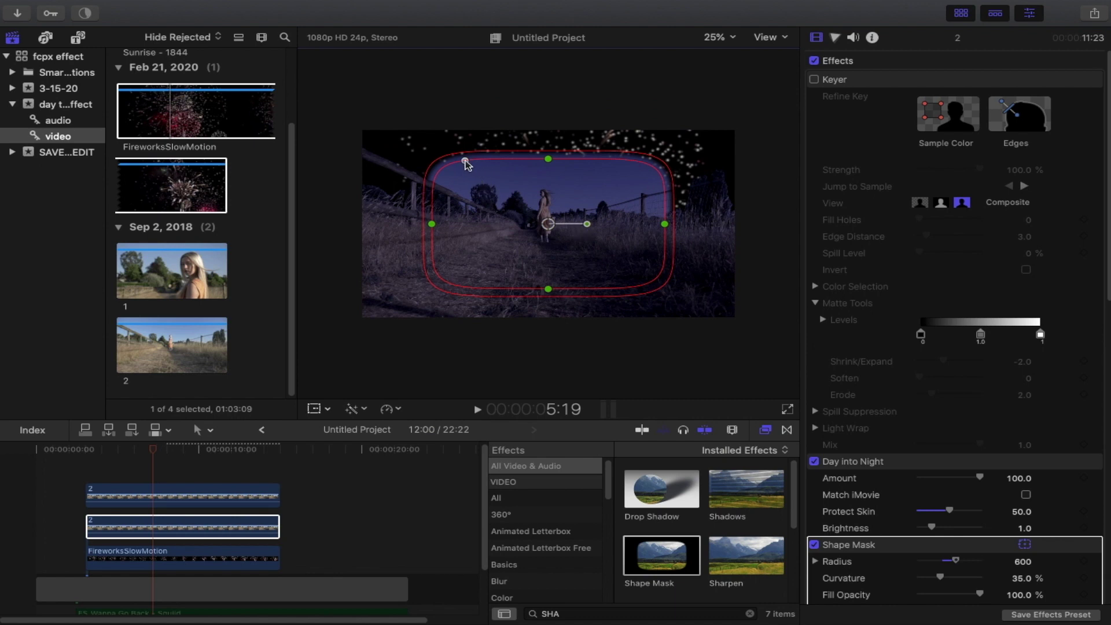
drag(467, 164, 431, 159)
mouse_move(518, 225)
mouse_down()
mouse_move(501, 272)
mouse_move(542, 277)
mouse_up()
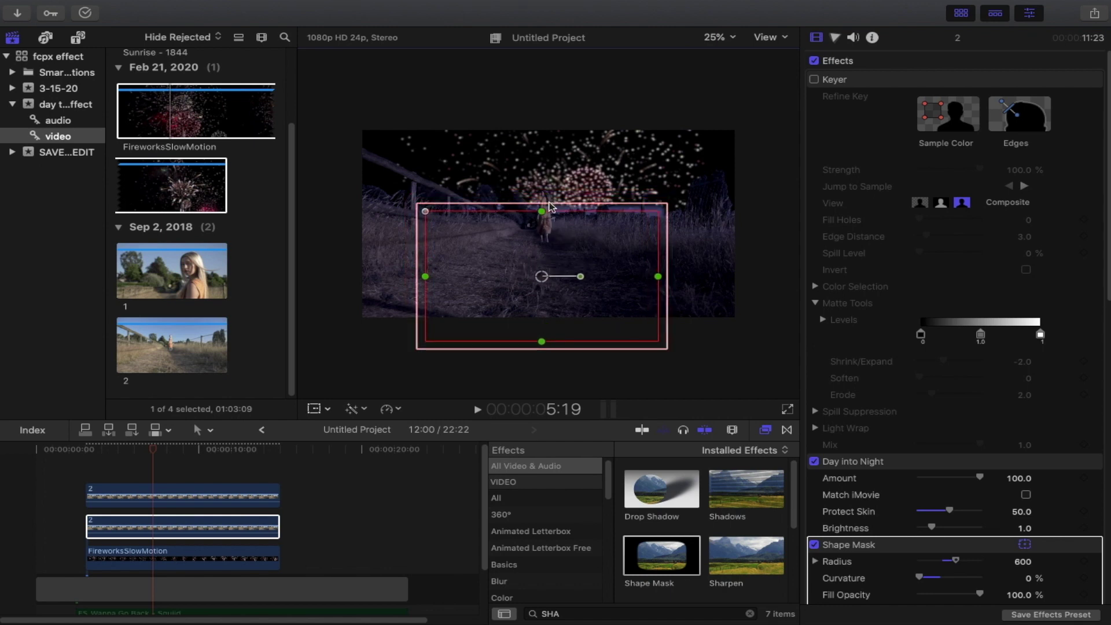
mouse_move(548, 204)
mouse_down()
mouse_move(524, 159)
mouse_move(528, 131)
mouse_up()
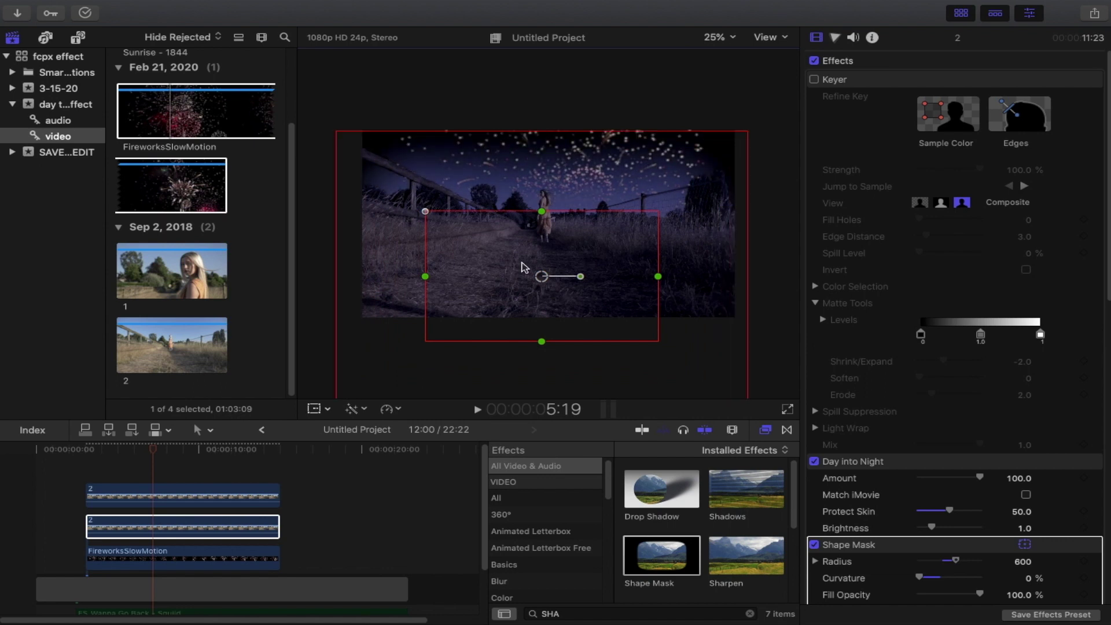
drag(522, 267, 525, 305)
drag(430, 314, 357, 317)
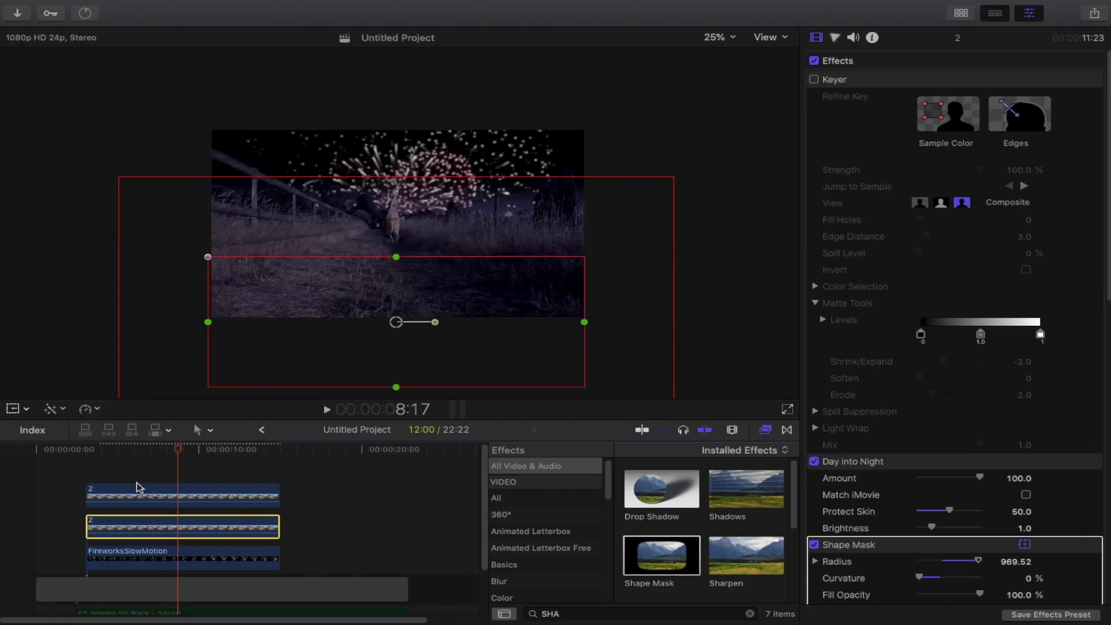
click(171, 489)
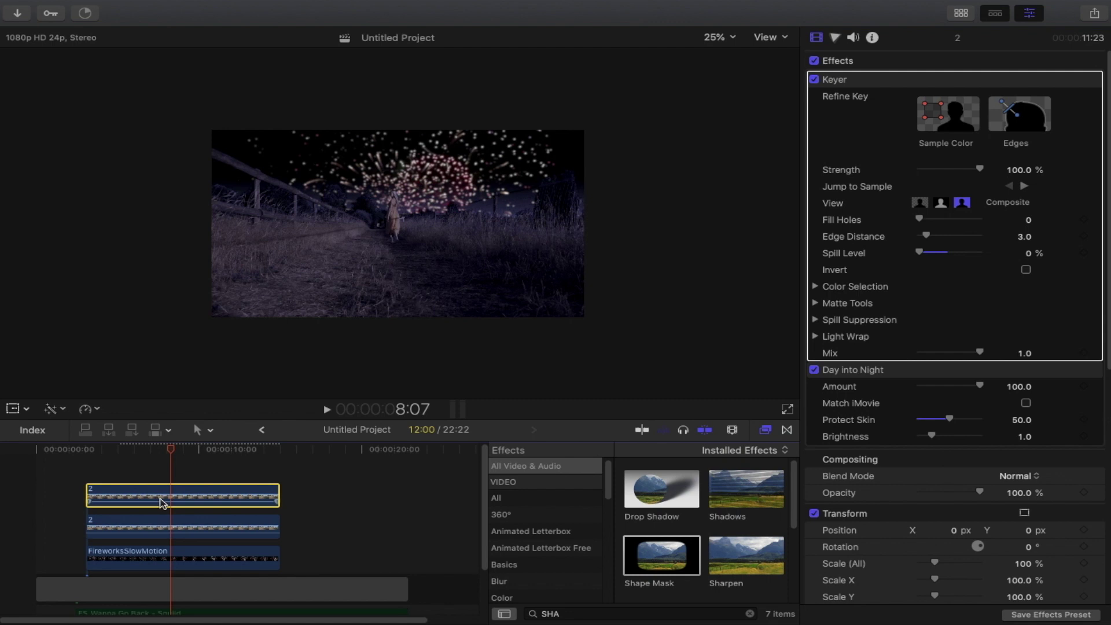
- Duplicate the top clip 2 copy onto a new layer and turn off all its effects
drag(161, 503, 170, 466)
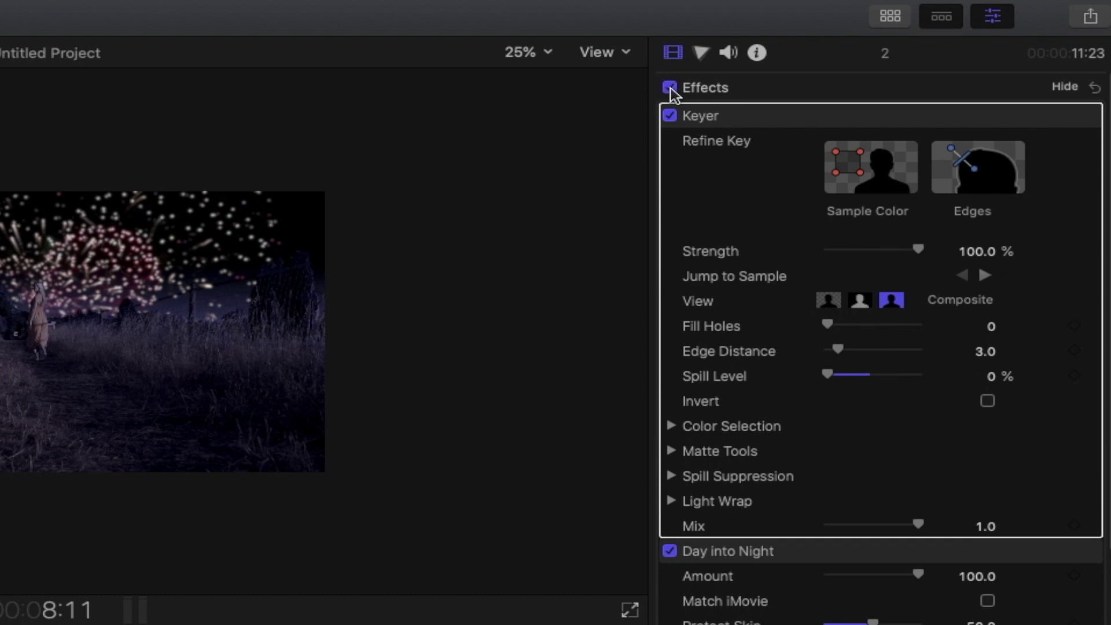
click(670, 88)
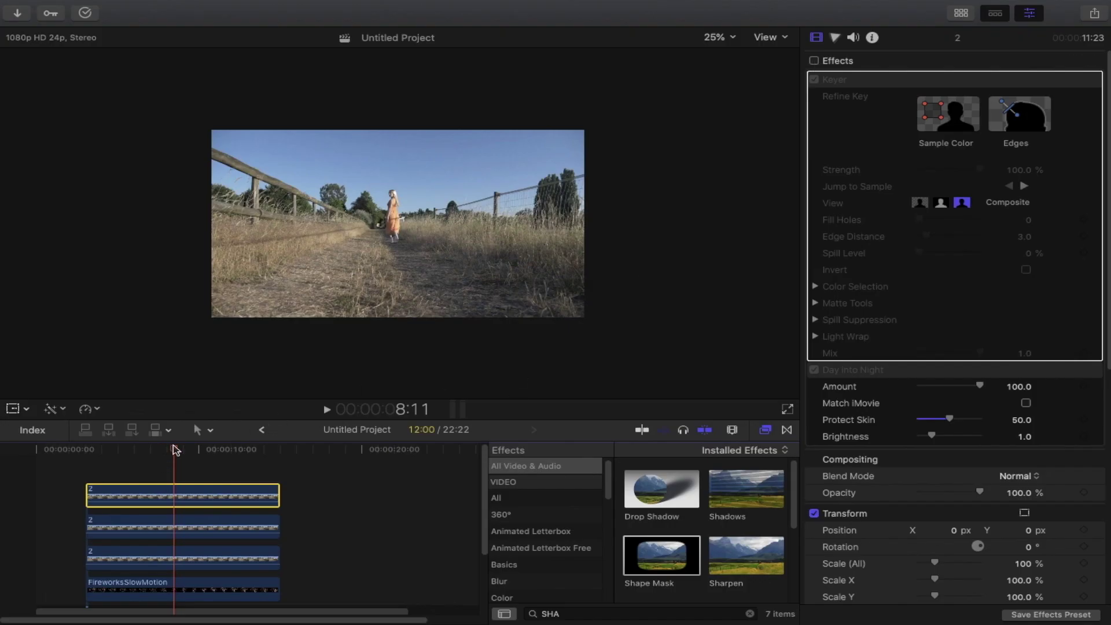
mouse_move(134, 451)
mouse_down()
mouse_move(126, 463)
mouse_move(181, 469)
mouse_move(124, 459)
mouse_move(144, 458)
mouse_up()
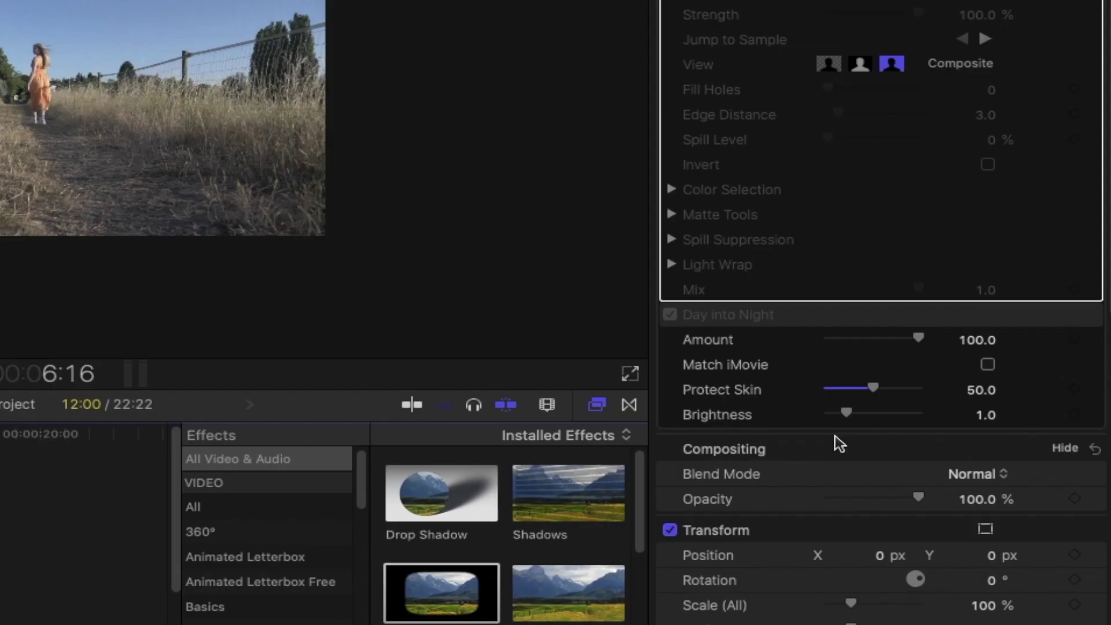
scroll(925, 454, down, 3)
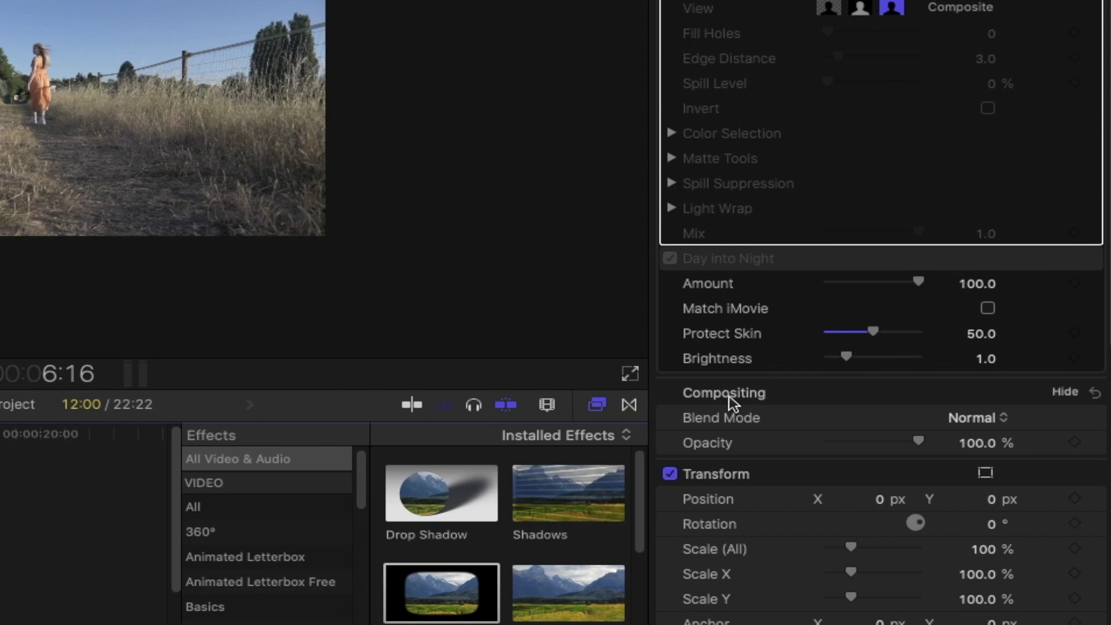
mouse_move(912, 493)
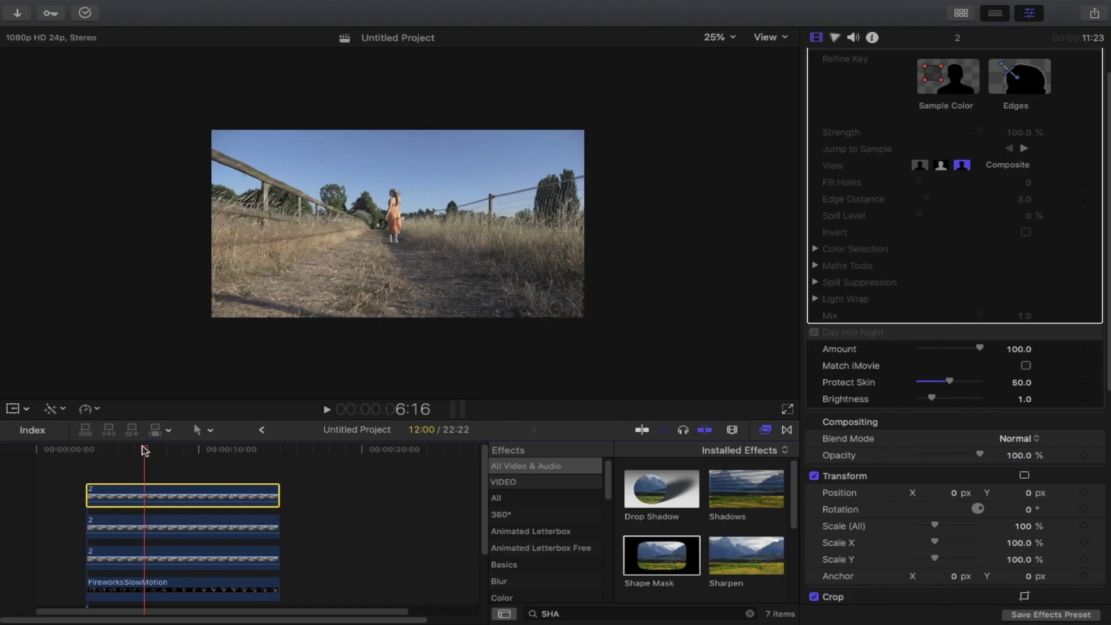
- Move the playhead slightly earlier and add a 100% opacity keyframe on the daytime copy
drag(143, 453, 132, 453)
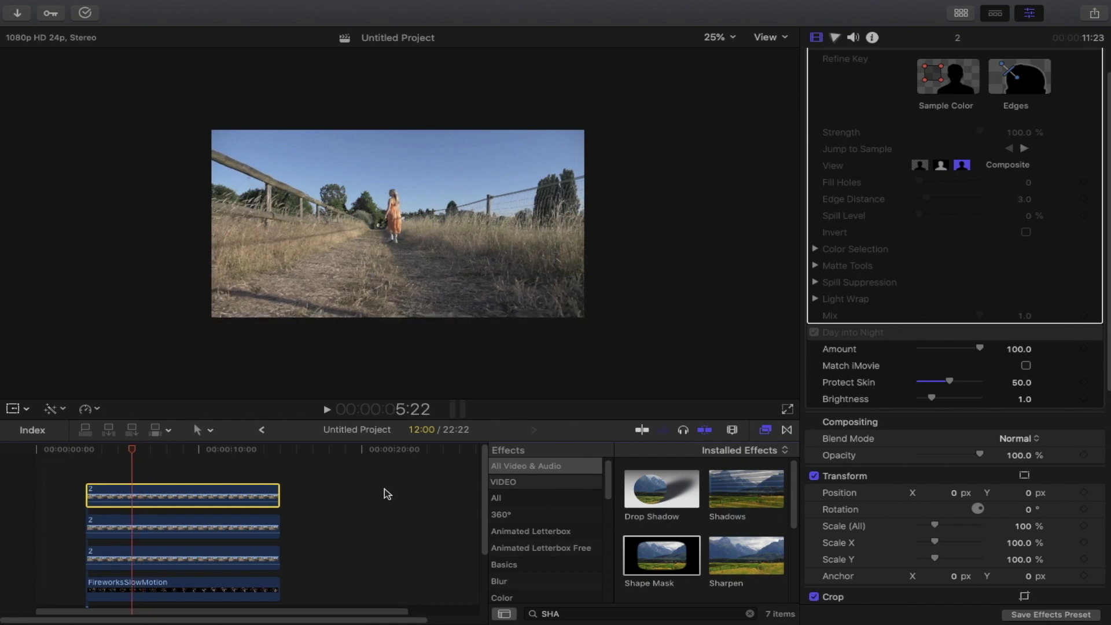
click(1084, 456)
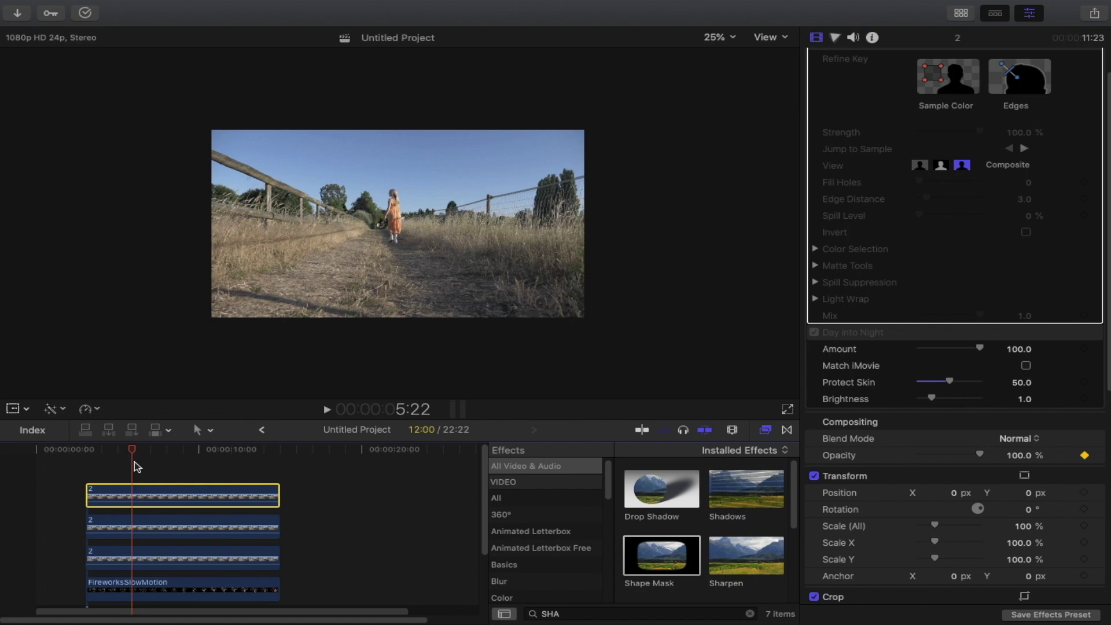
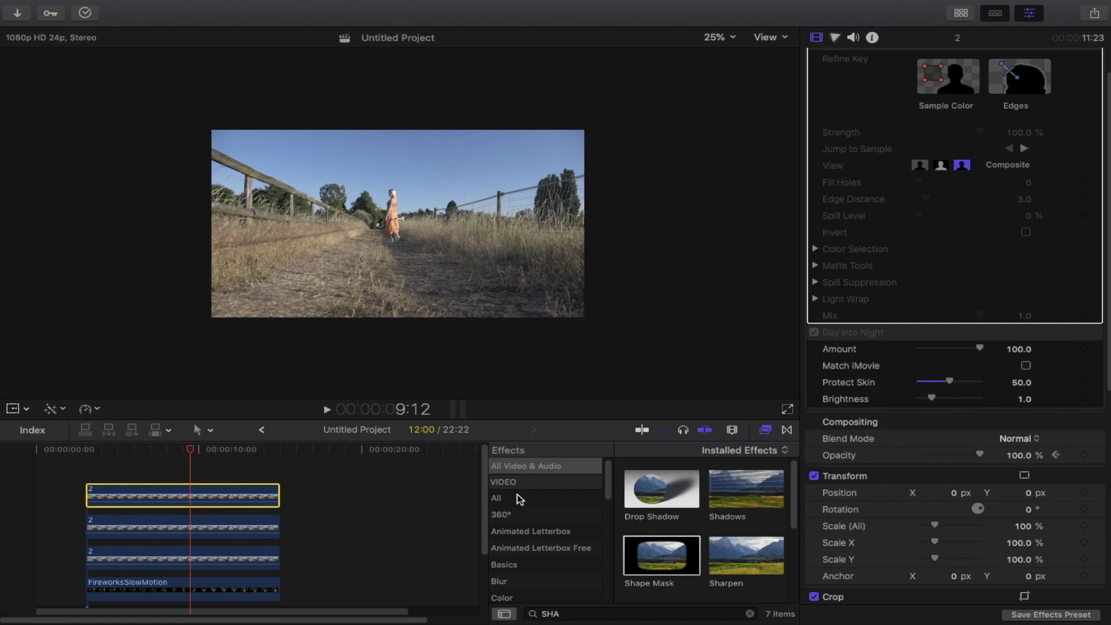
- Keyframe the day clip's opacity to 0% at about nine seconds, then return the playhead near the start
drag(981, 456, 897, 458)
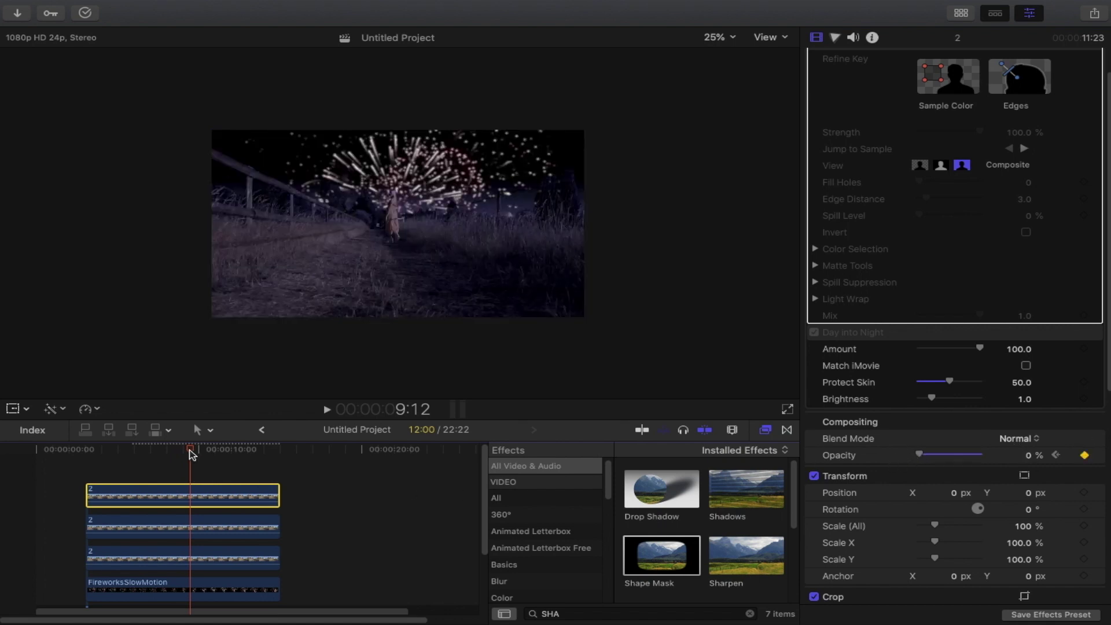
drag(191, 454, 90, 474)
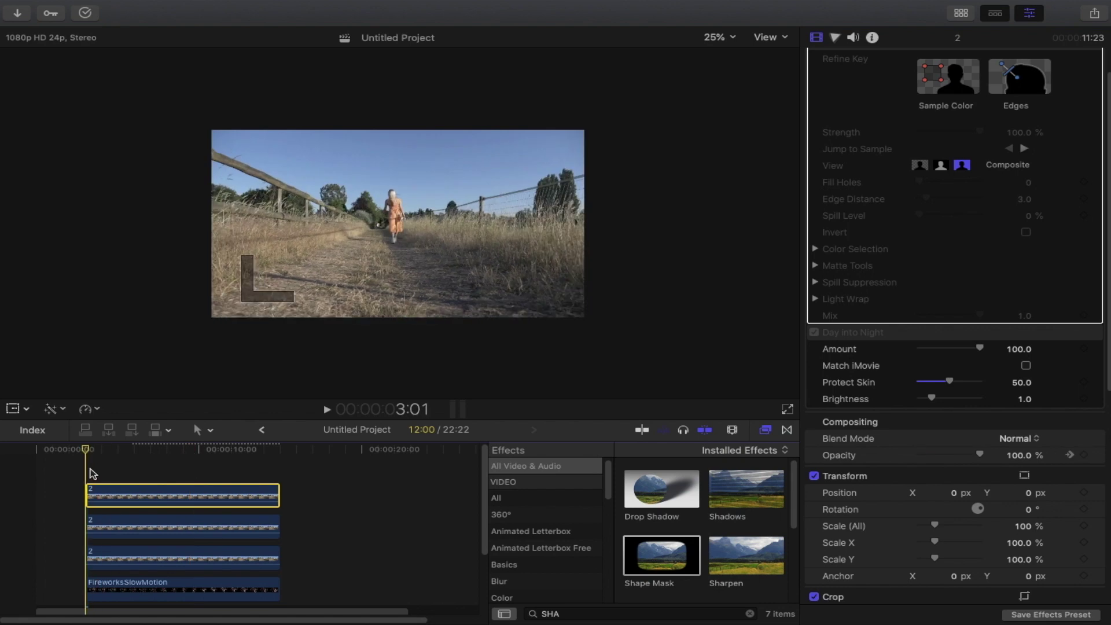
key(space)
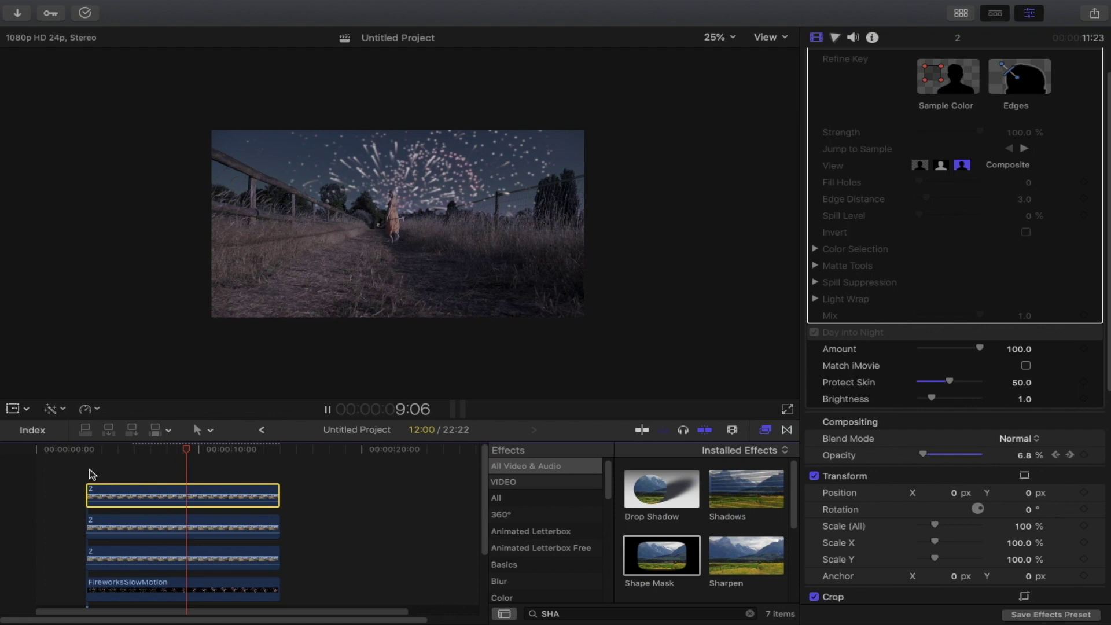
key(space)
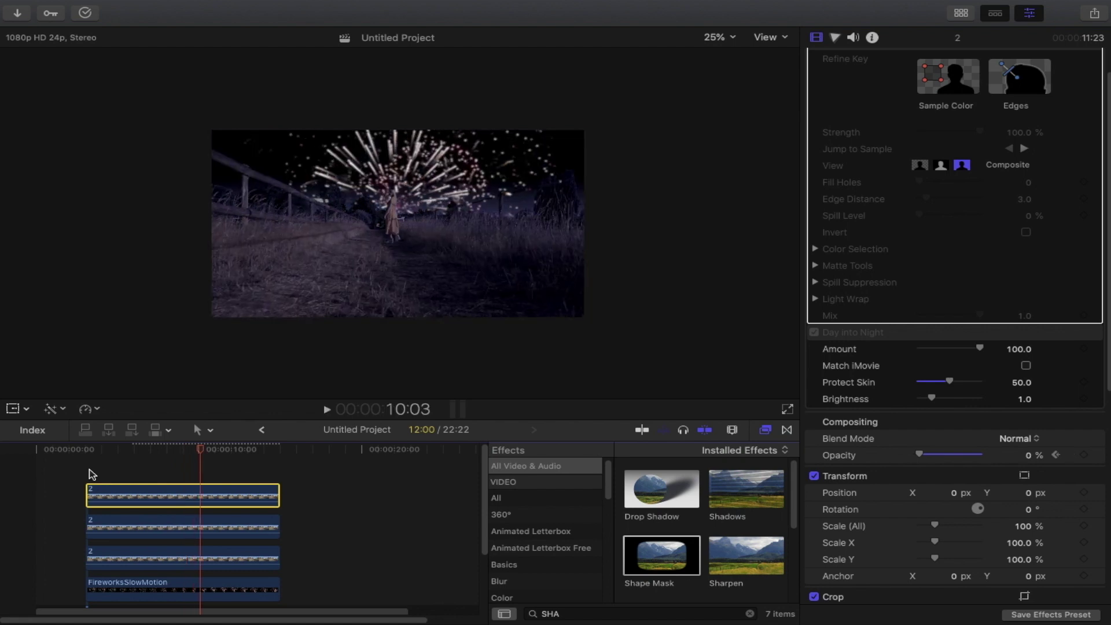
key(shift+slash)
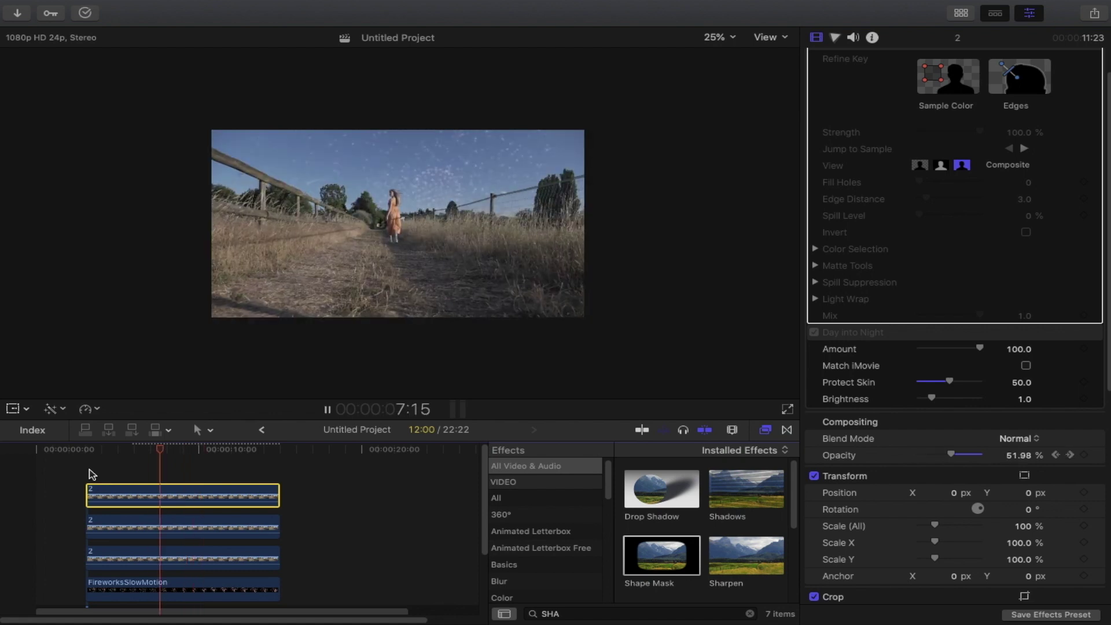